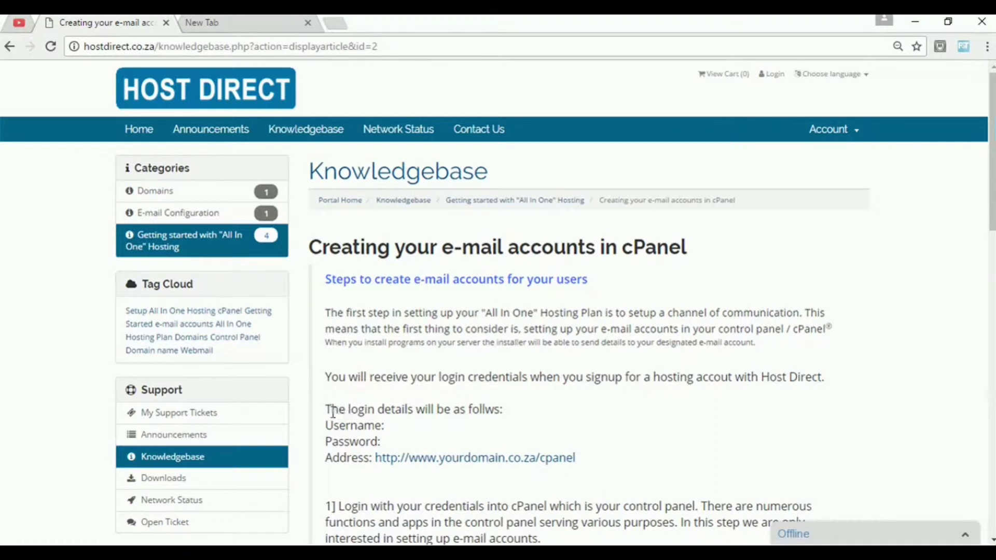
Switch to Firefox and go to globalmerchants.co.za/cpanel
left_click_drag(595, 456, 327, 412)
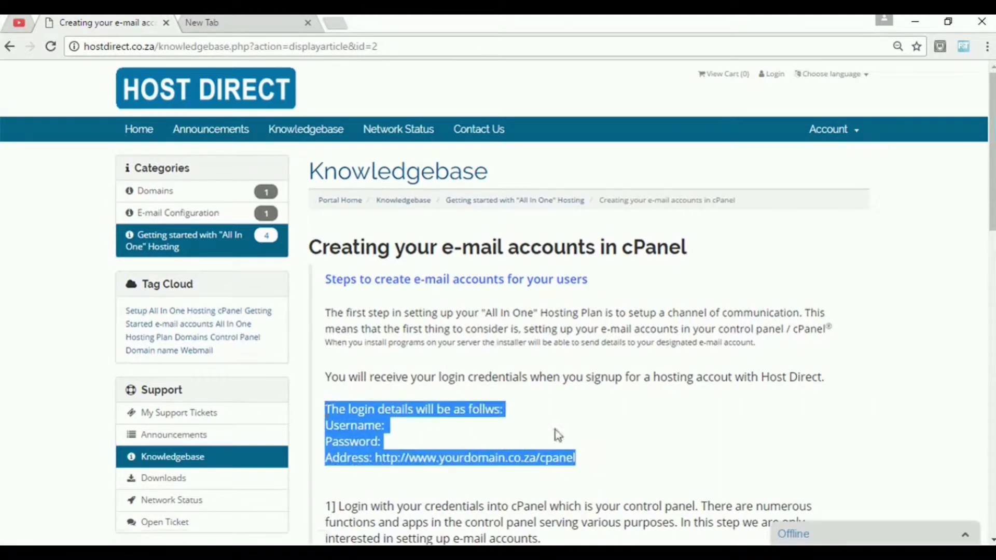
left_click(637, 425)
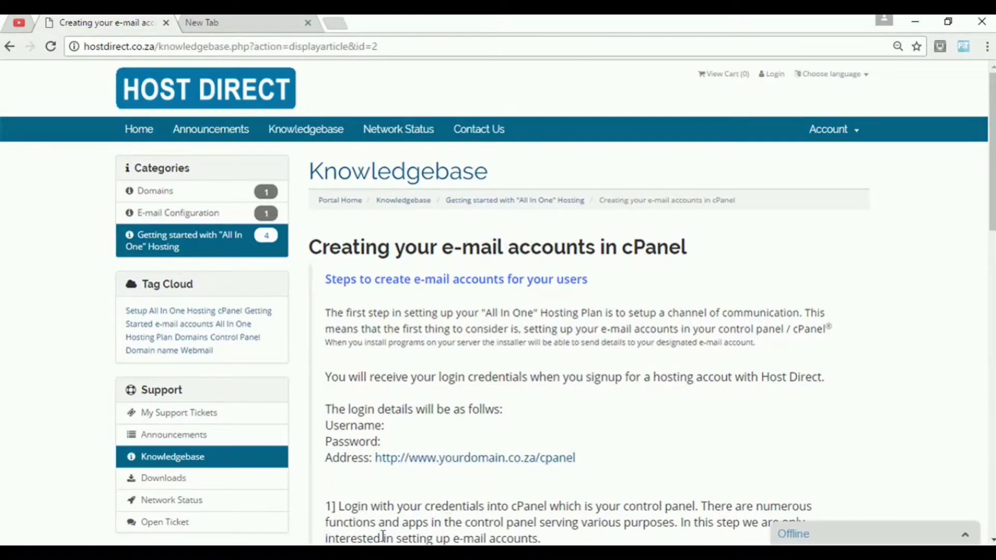
mouse_move(383, 543)
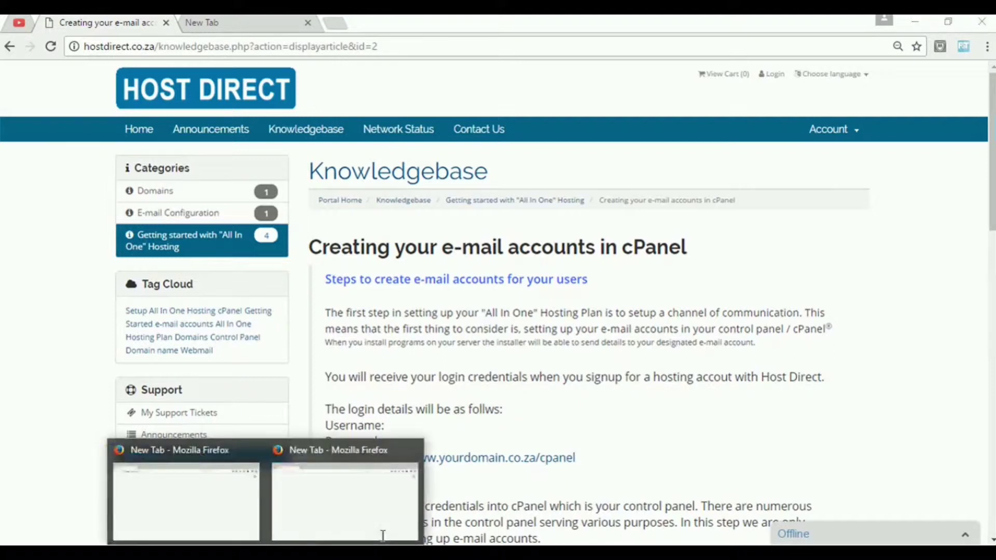
left_click(206, 502)
left_click(262, 74)
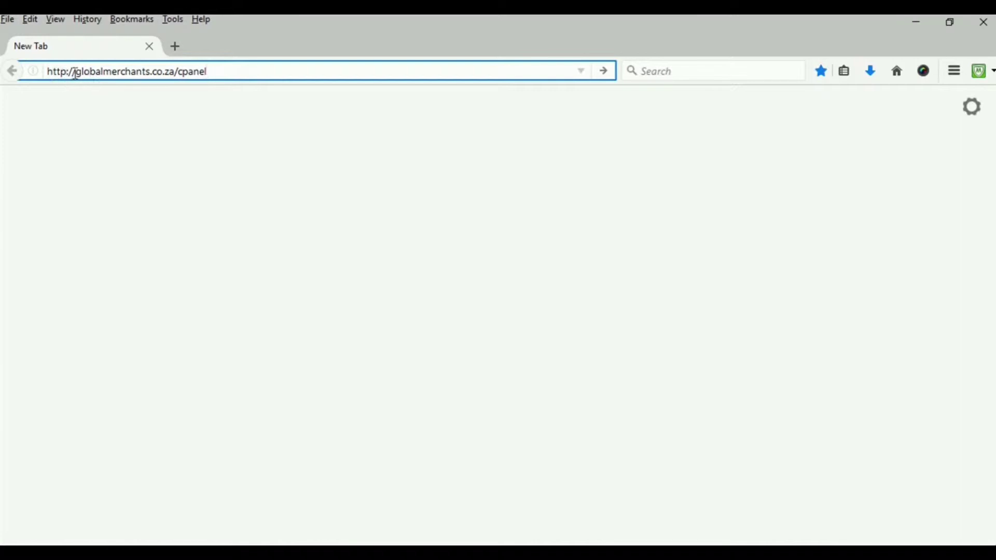
left_click_drag(75, 74, 220, 76)
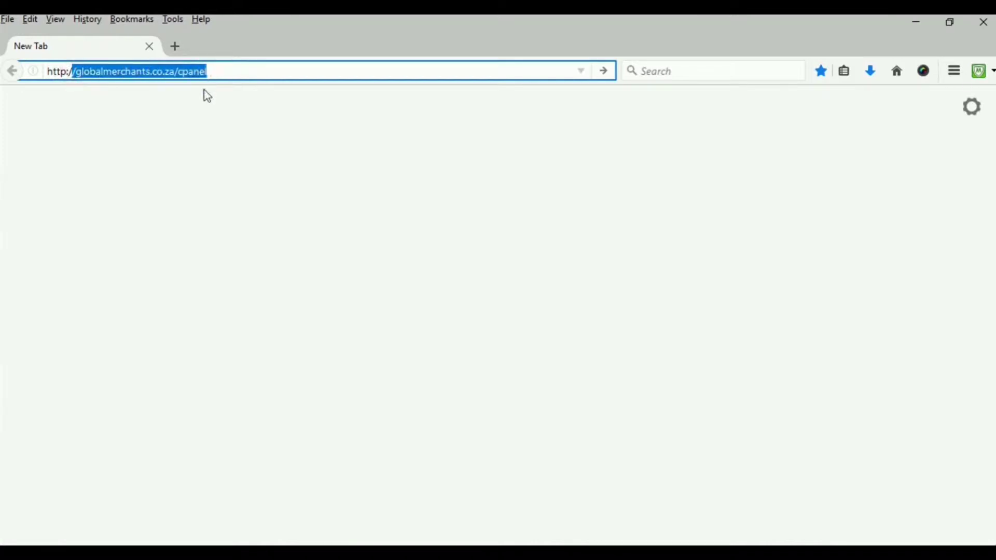
left_click(167, 91)
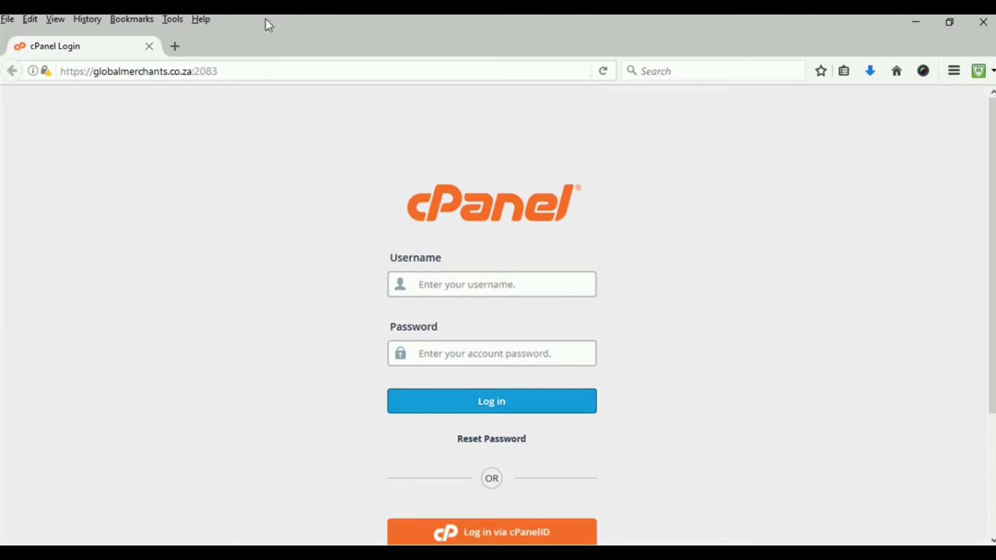
Log in with the saved username and the account password, declining to save the login
type("cater")
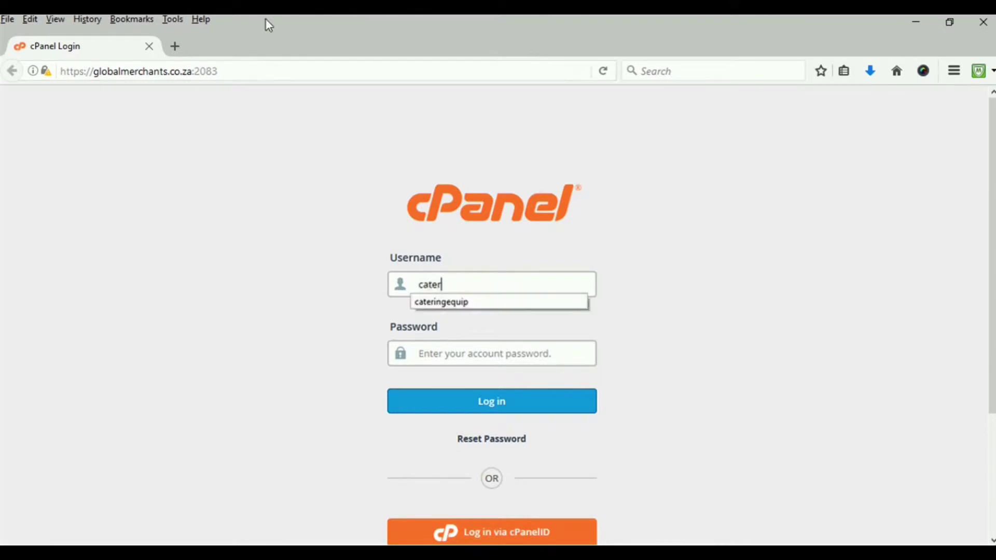
left_click(450, 304)
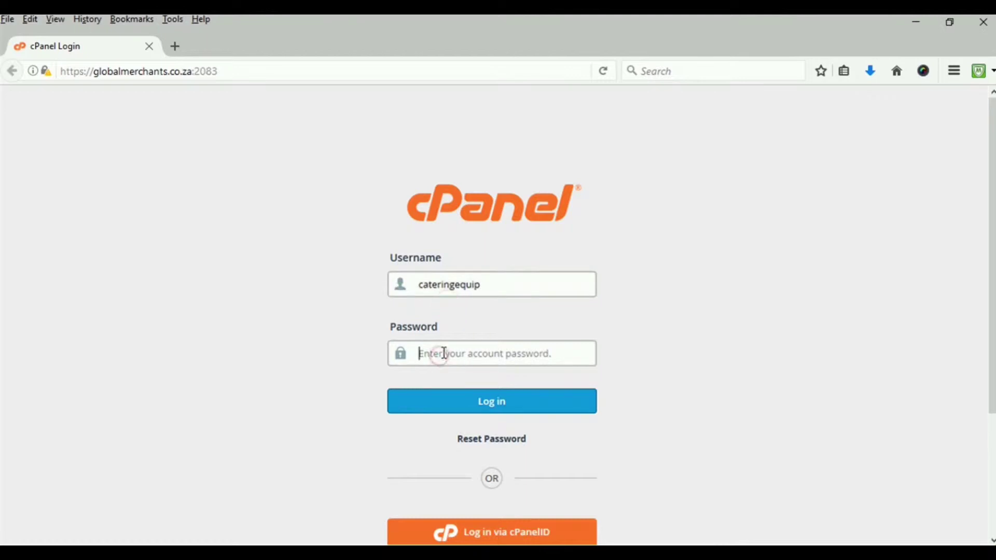
left_click(444, 354)
type("•••")
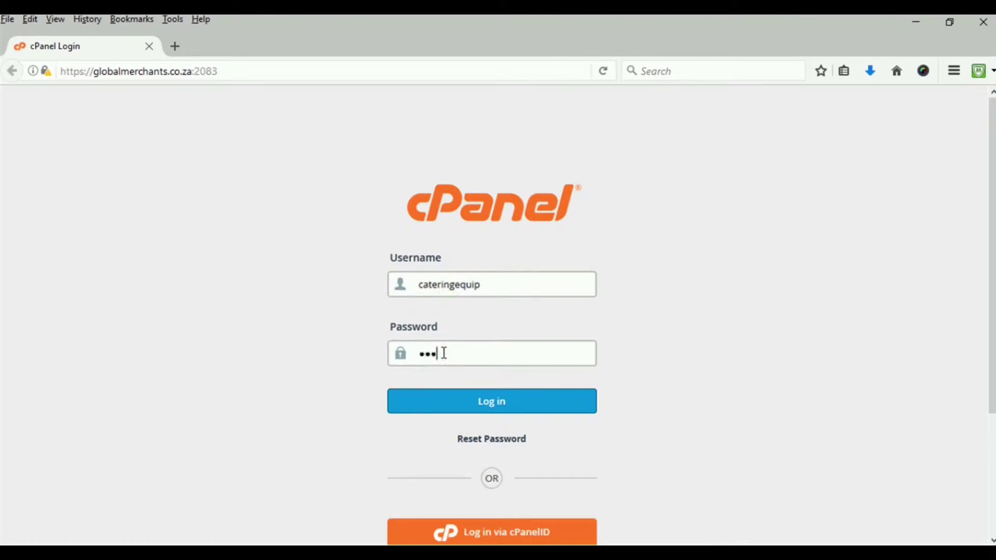
type("••••••")
left_click(510, 404)
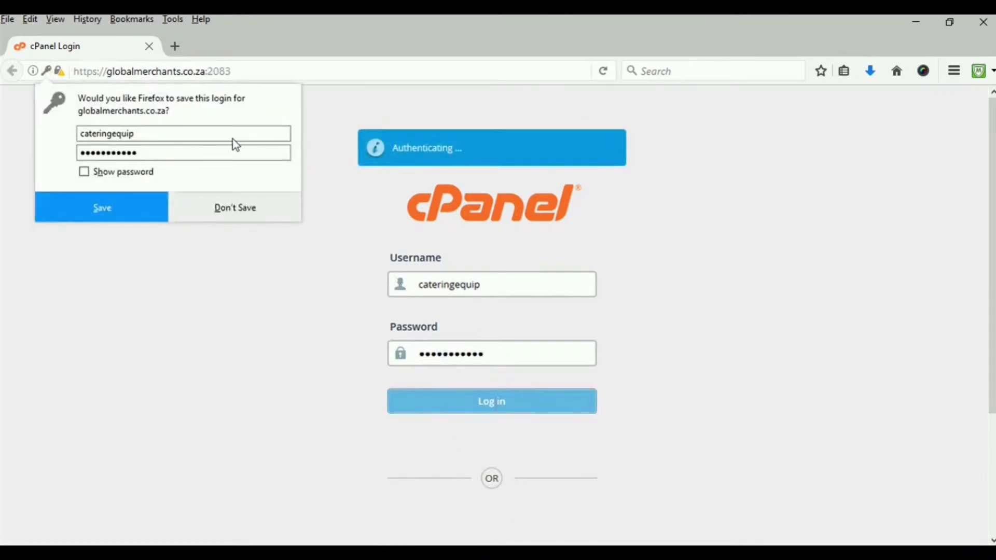
left_click(231, 213)
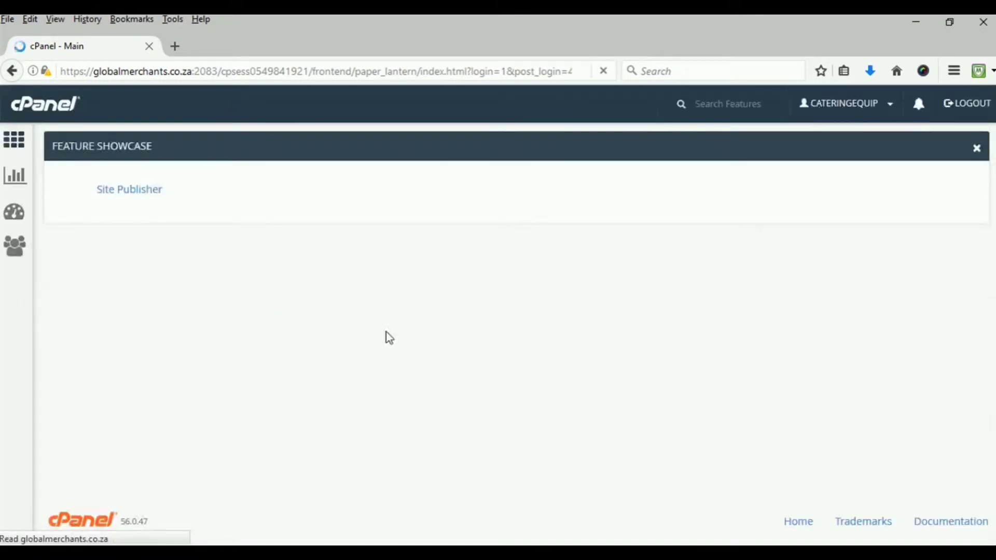
Scroll the loaded cPanel main page down to the Email tools section
scroll(396, 338, "down", 6)
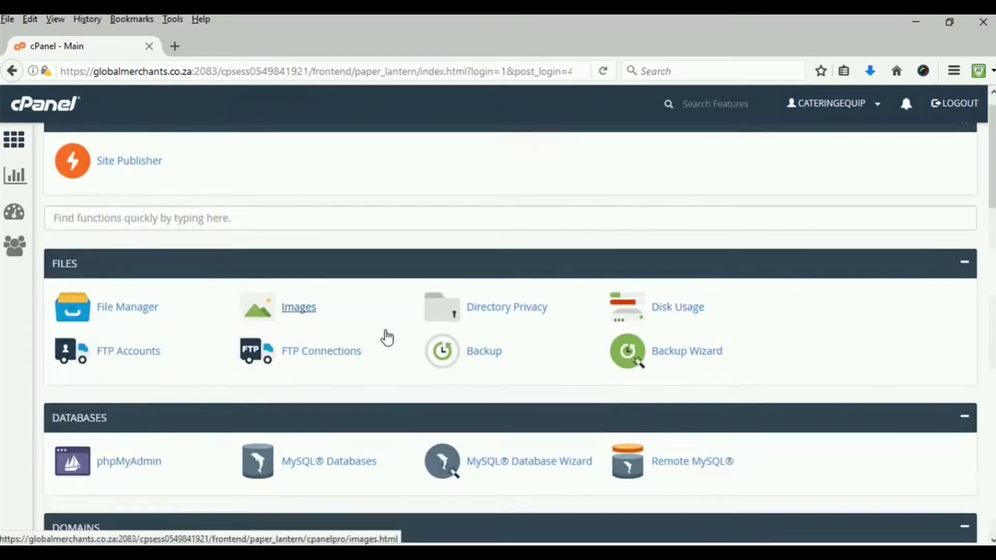
scroll(388, 338, "down", 3)
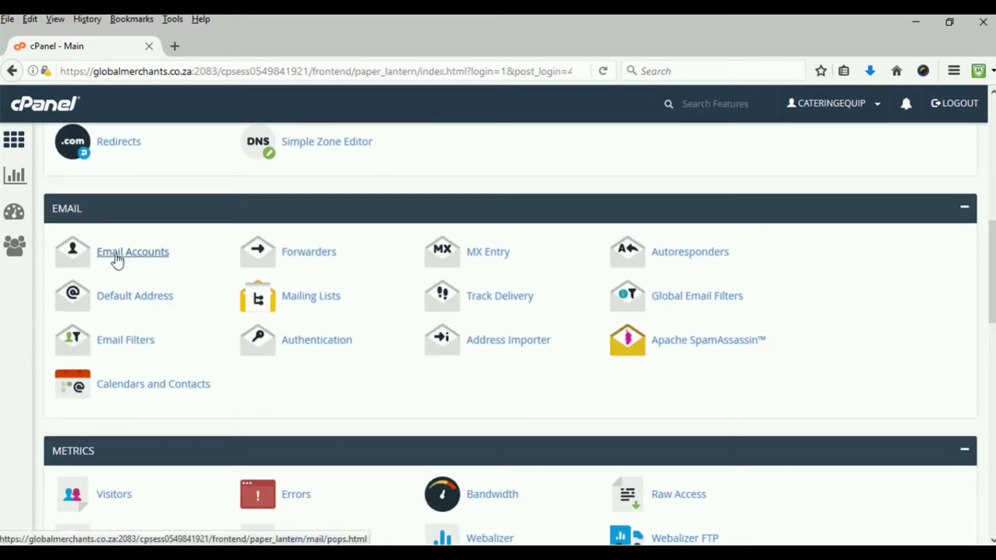
scroll(205, 277, "up", 5)
scroll(147, 244, "up", 2)
scroll(109, 216, "down", 2)
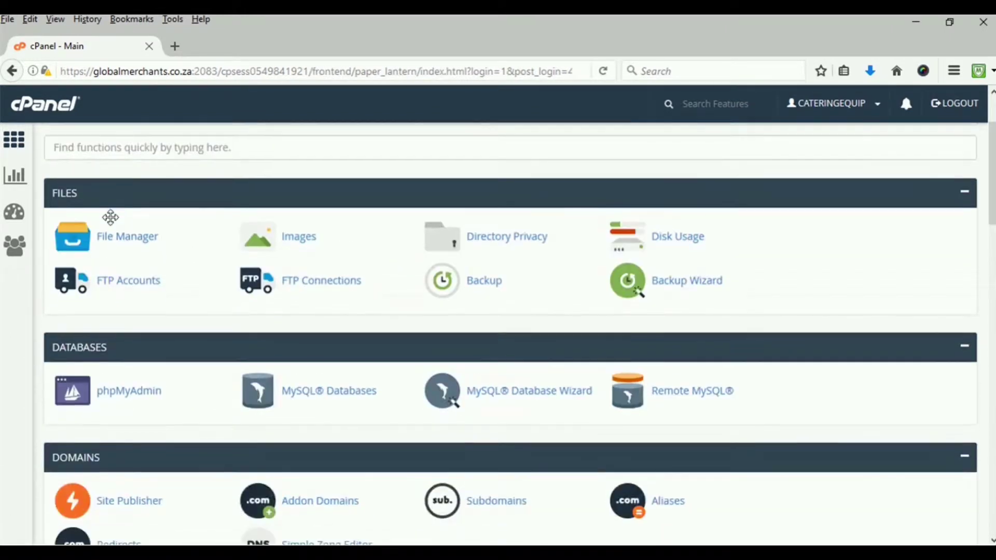
scroll(112, 234, "down", 4)
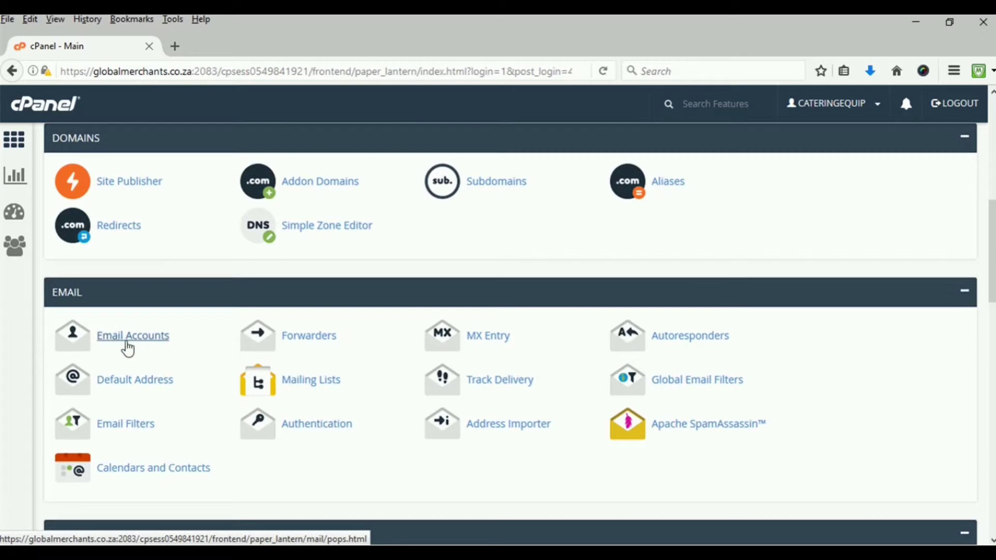
Open Email Accounts and look through the existing account list
left_click(124, 339)
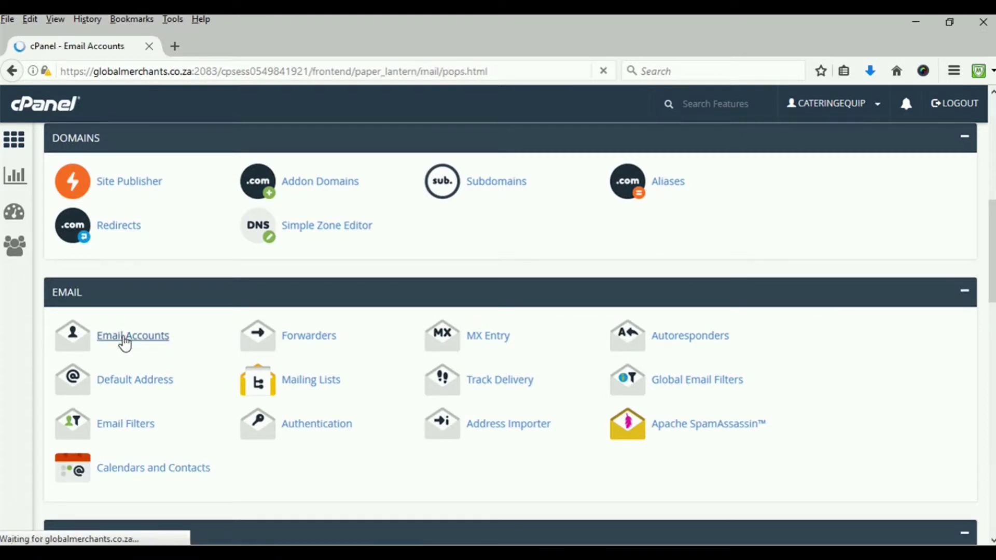
scroll(179, 327, "down", 5)
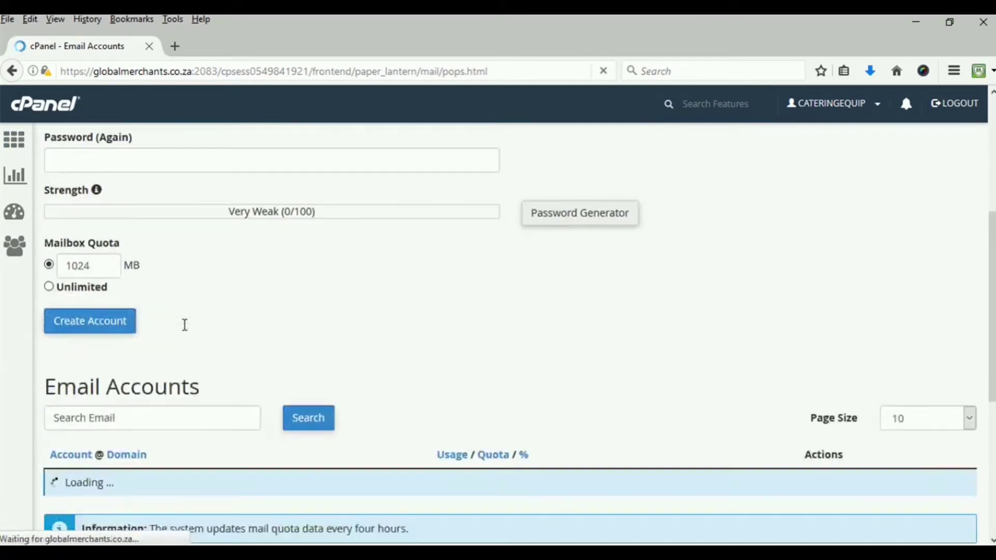
scroll(185, 337, "up", 2)
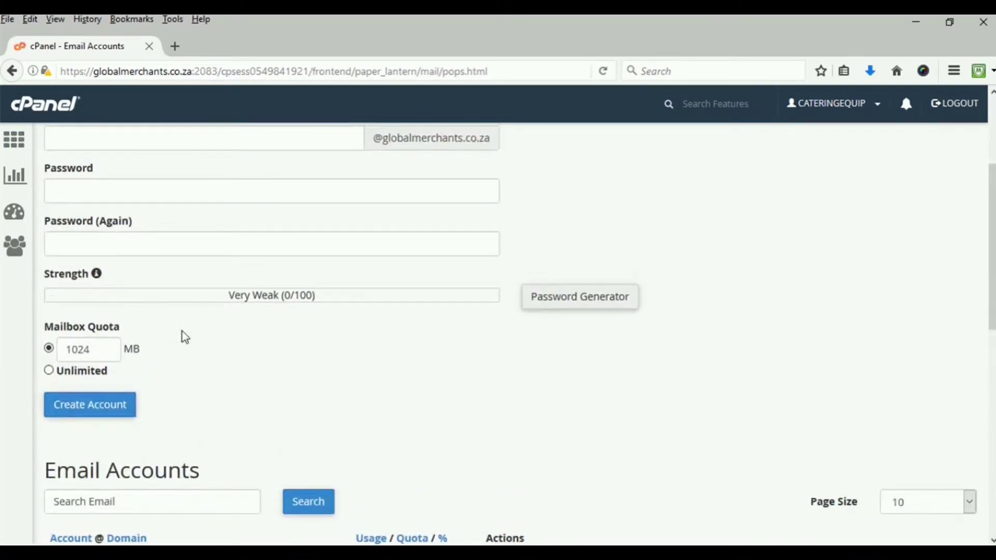
scroll(185, 337, "down", 3)
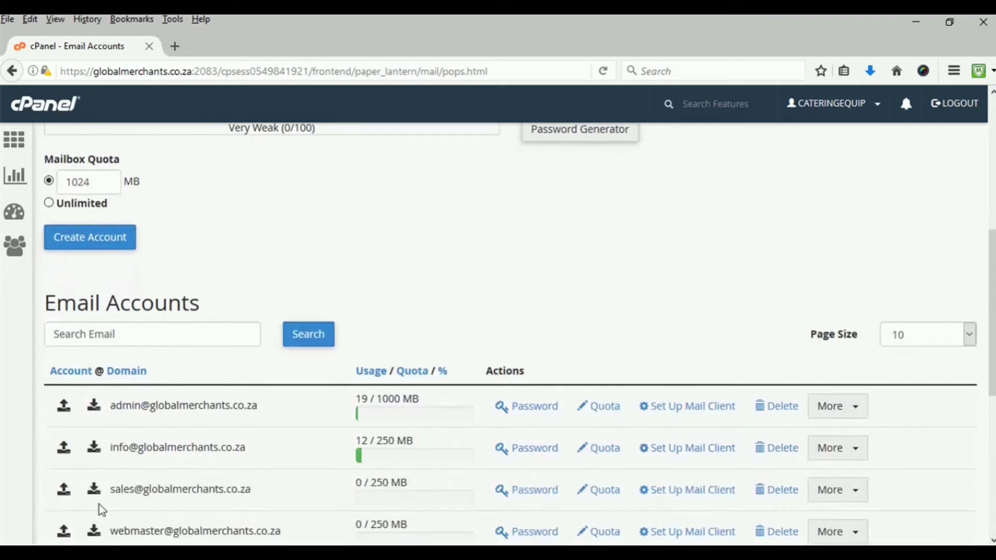
scroll(174, 484, "down", 5)
scroll(174, 492, "up", 4)
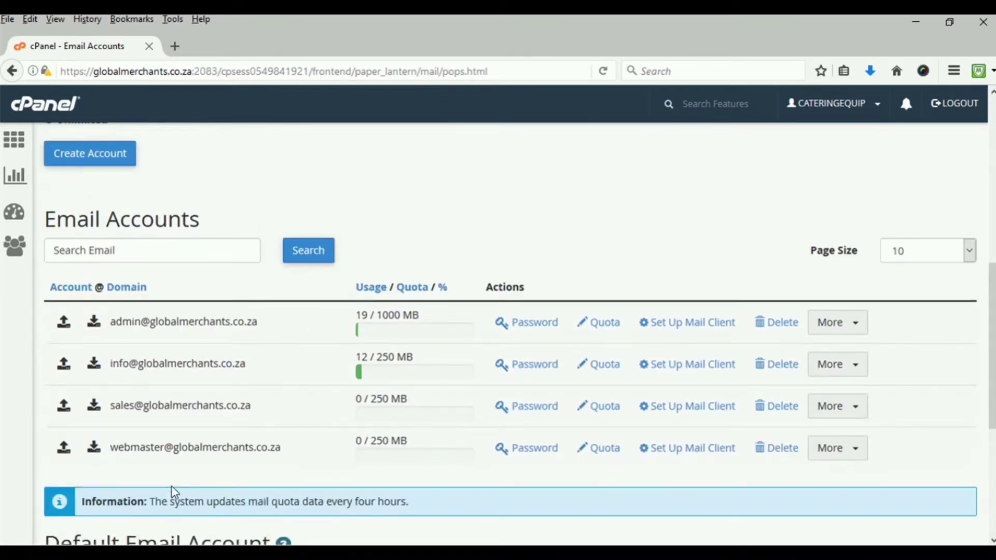
scroll(175, 492, "up", 10)
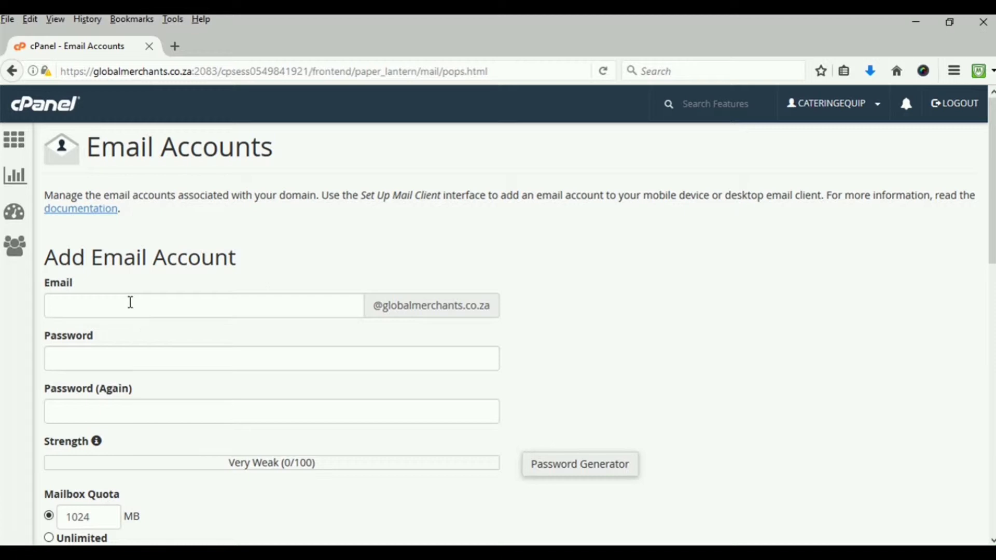
Place the cursor in the Add Email Account form's Email field
left_click(130, 302)
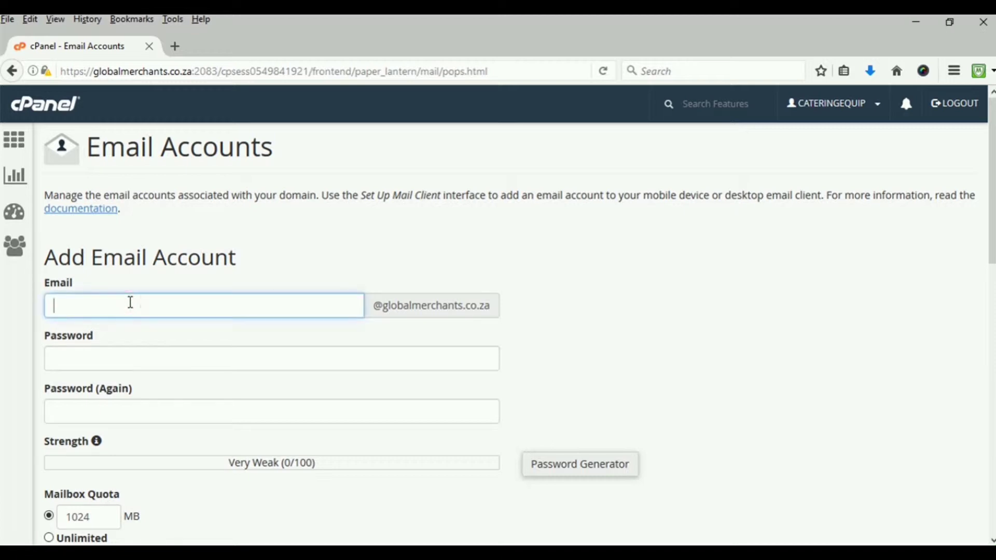
left_click(130, 303)
scroll(297, 342, "down", 8)
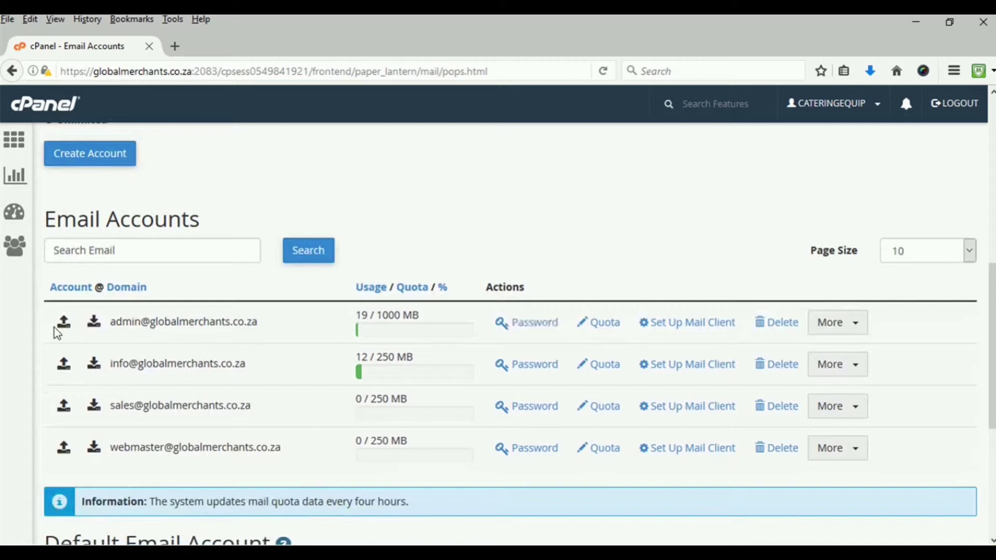
scroll(189, 363, "up", 4)
scroll(192, 367, "up", 4)
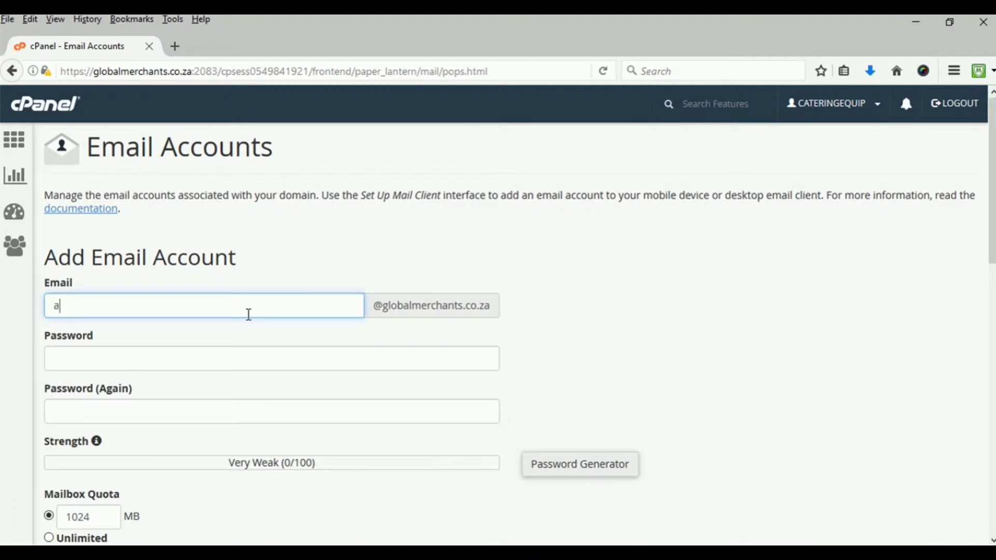
Enter the new mailbox name in the Email field, removing the stray @
left_click(228, 363)
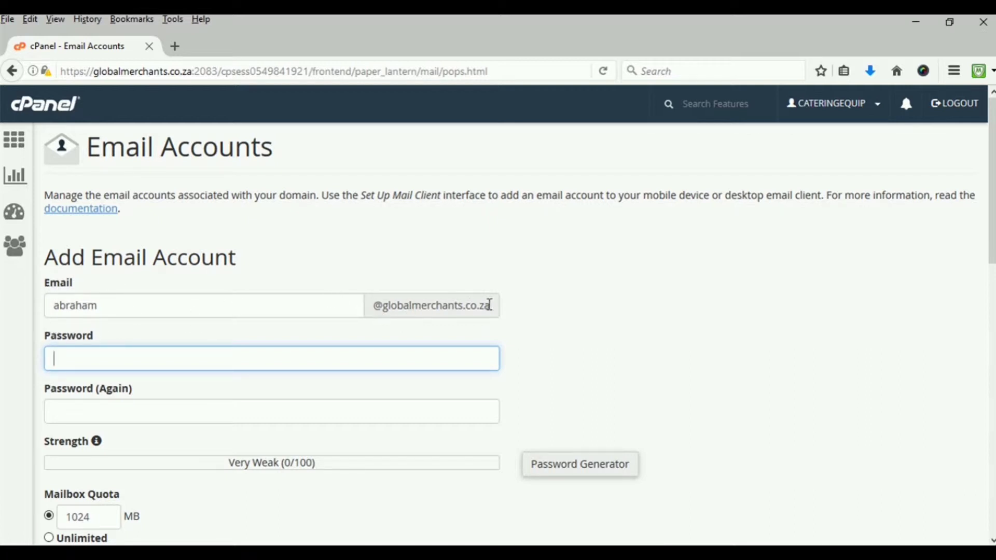
left_click_drag(489, 305, 376, 314)
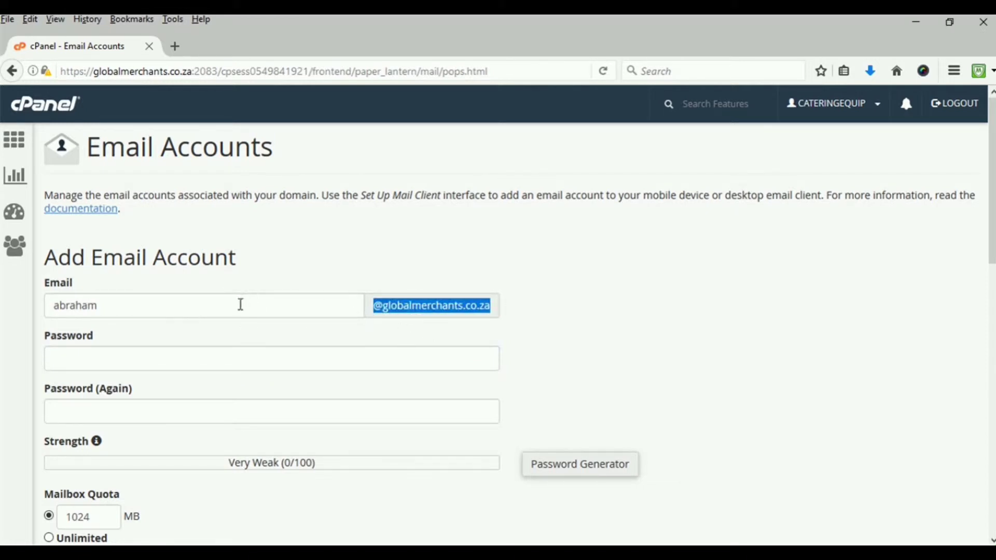
left_click(221, 309)
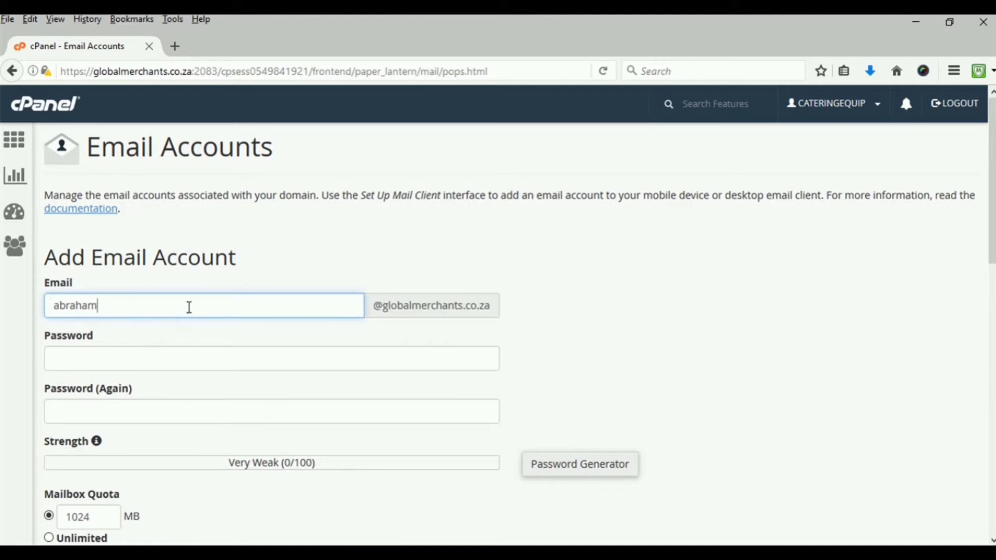
left_click(134, 361)
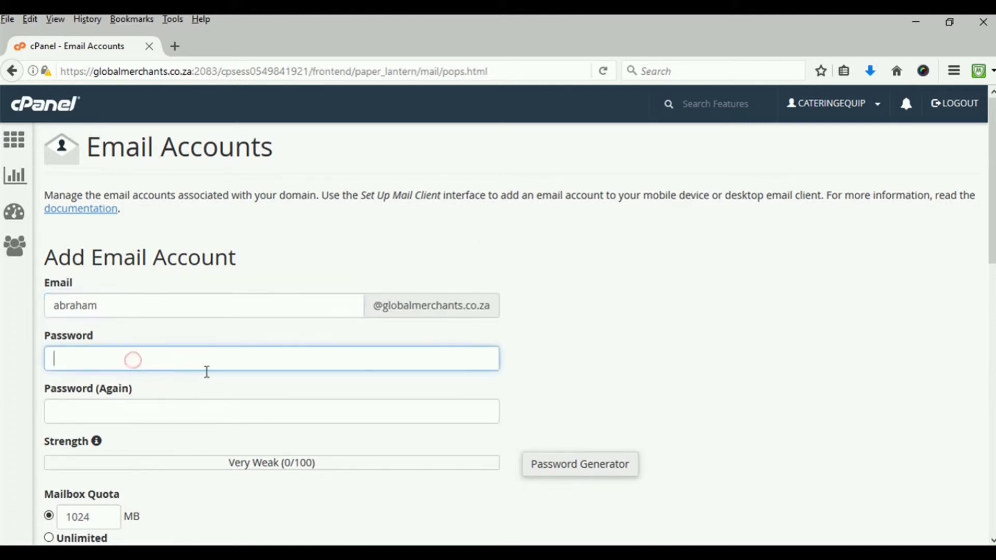
left_click(161, 307)
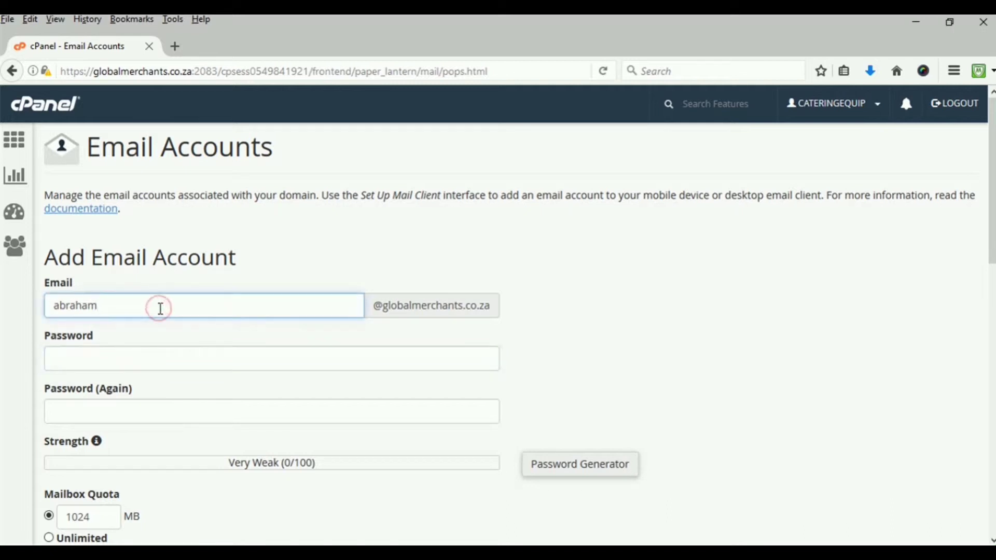
type("@")
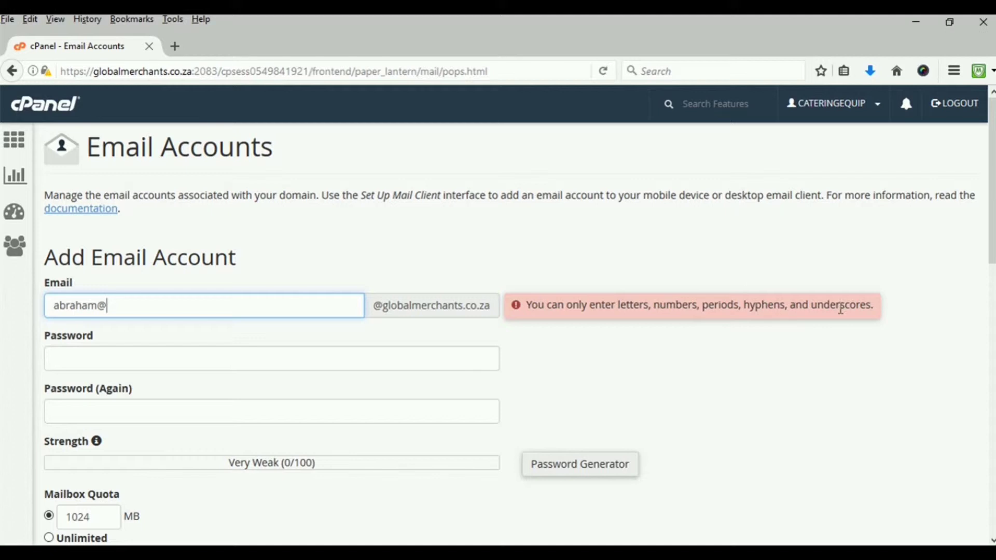
left_click(109, 310)
key("BackSpace")
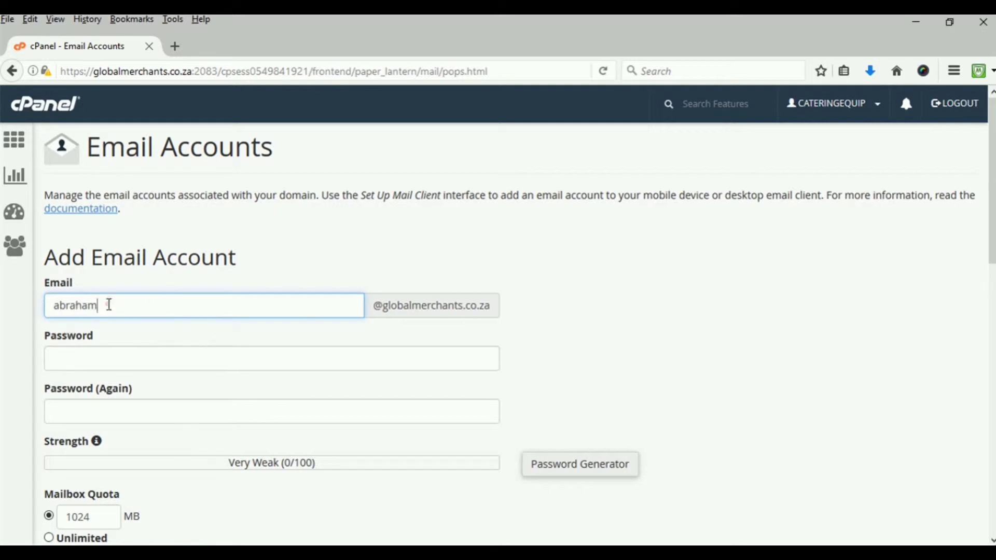
left_click_drag(108, 305, 3, 307)
Enter a Very Strong (100/100) password and start retyping it in Password (Again)
left_click(78, 360)
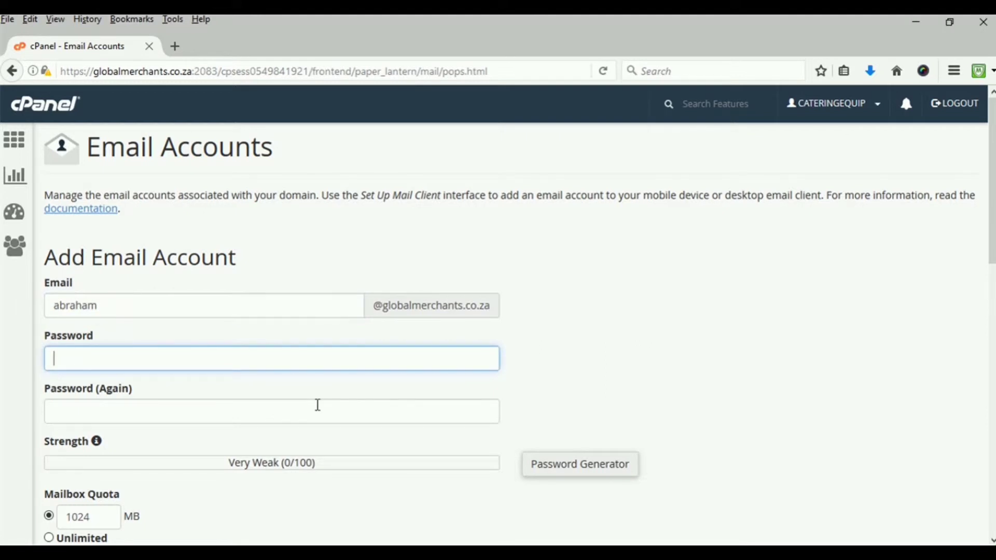
type("aaaaa")
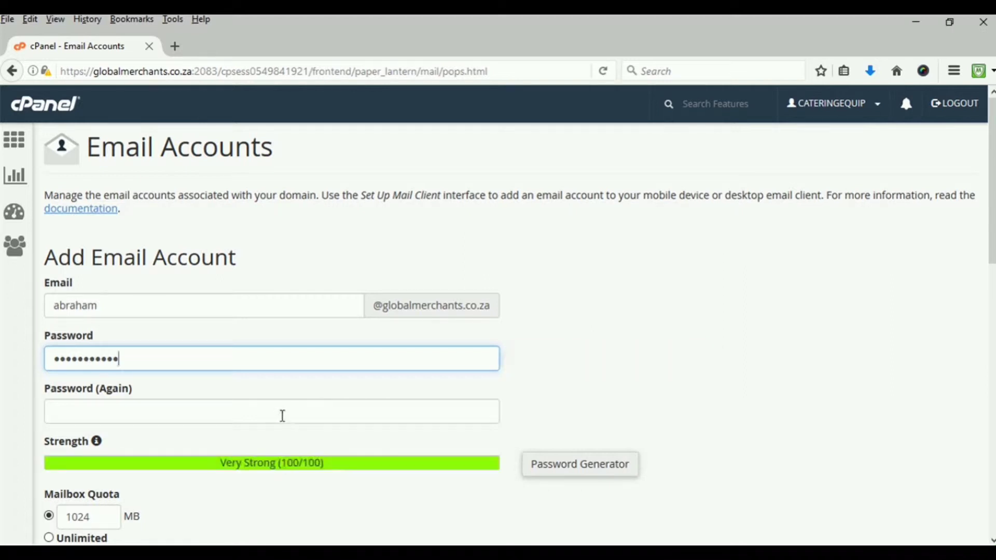
left_click(281, 414)
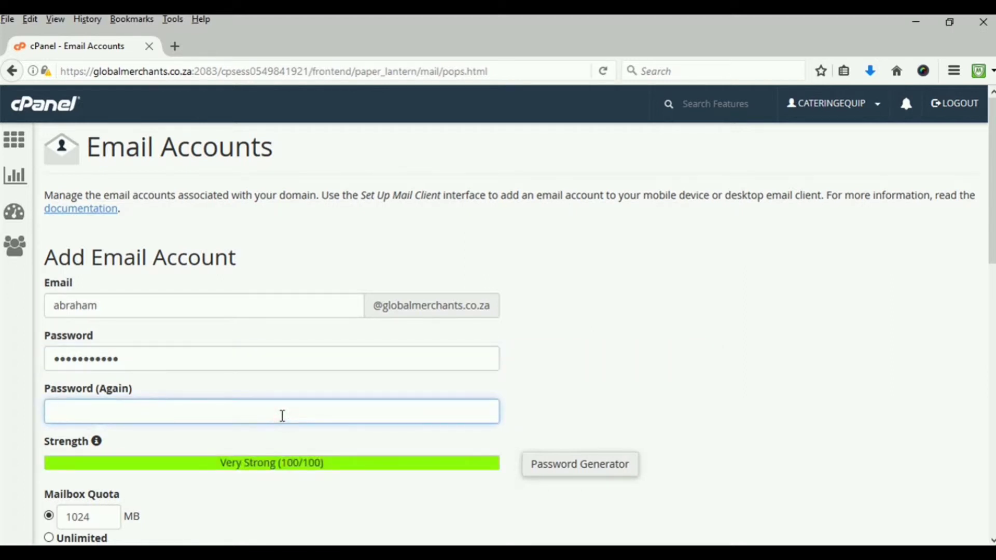
type("••")
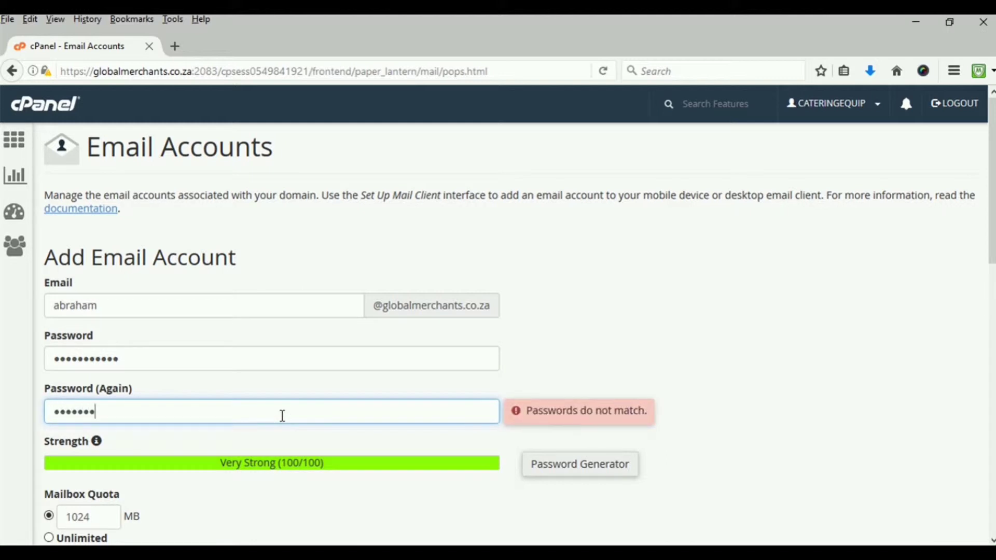
type("••")
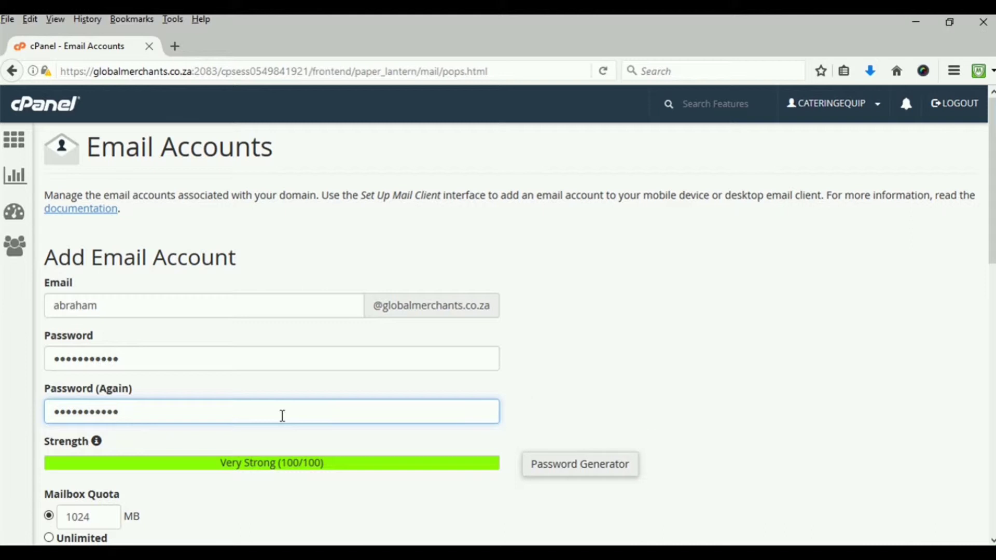
Finish the confirmation password, create the account, and check it tops the list with 1024 MB quota
left_click(622, 372)
scroll(396, 403, "down", 3)
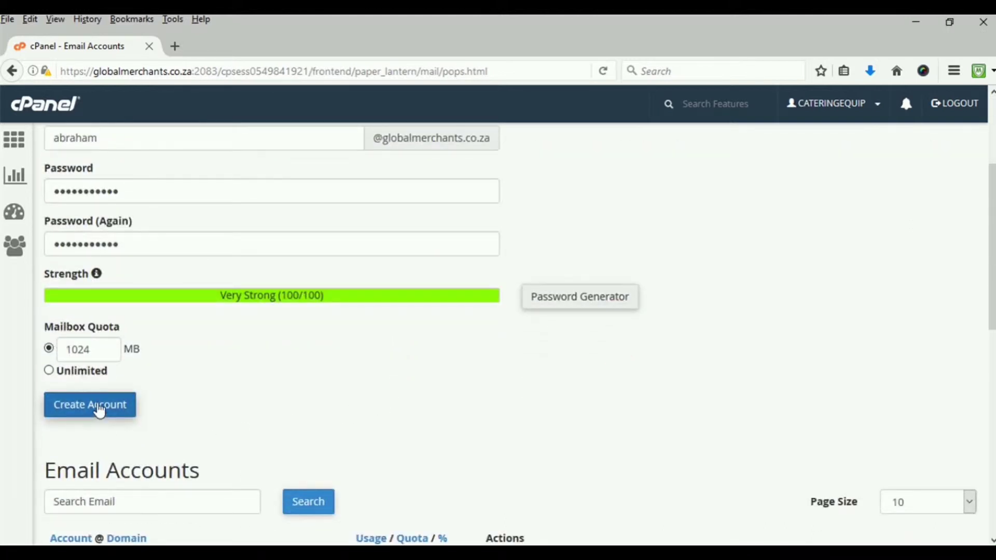
left_click(100, 411)
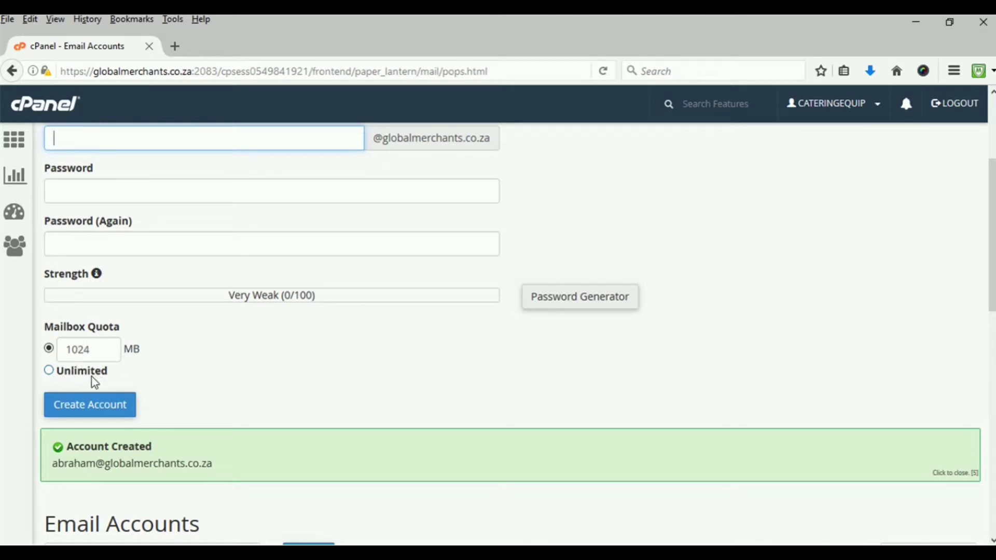
scroll(95, 384, "down", 6)
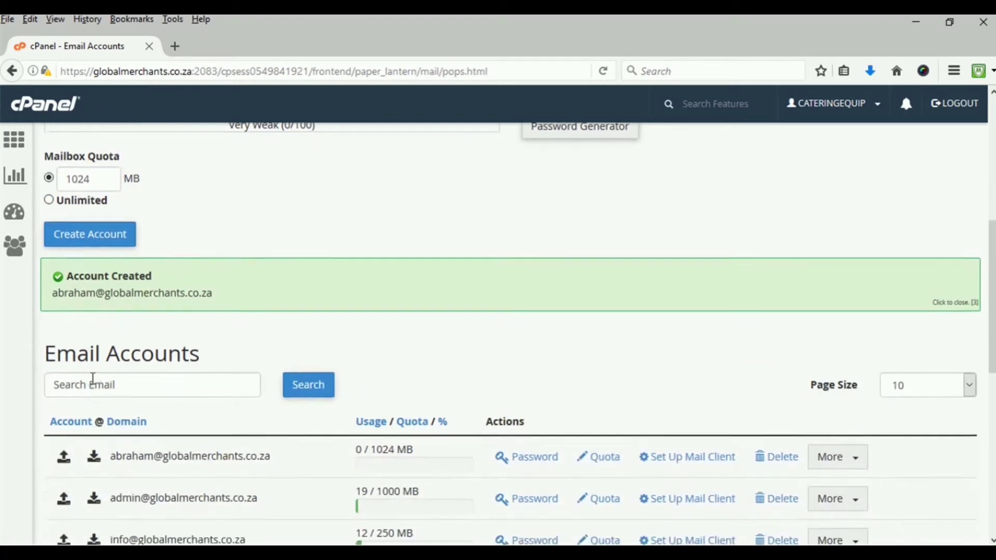
scroll(94, 382, "down", 2)
scroll(141, 312, "up", 5)
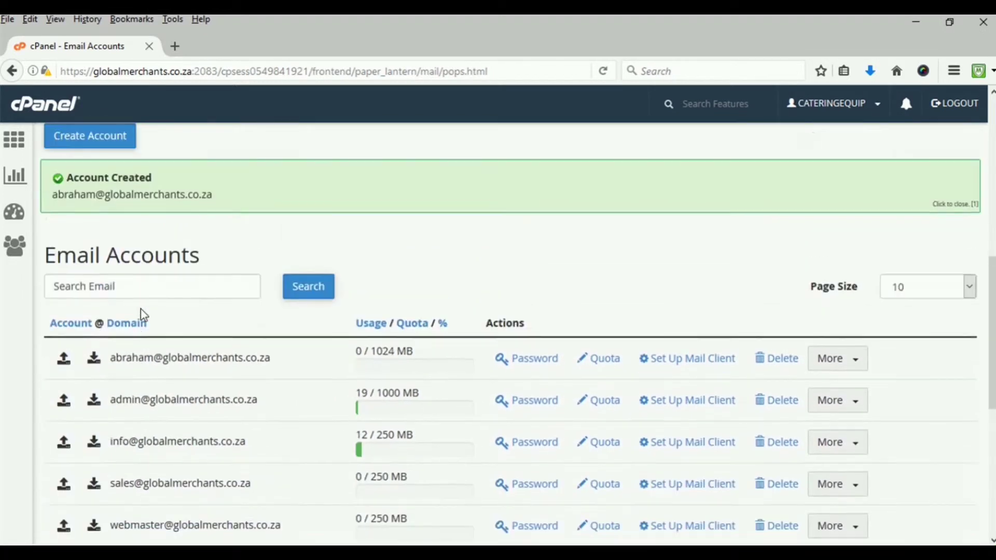
scroll(142, 312, "up", 2)
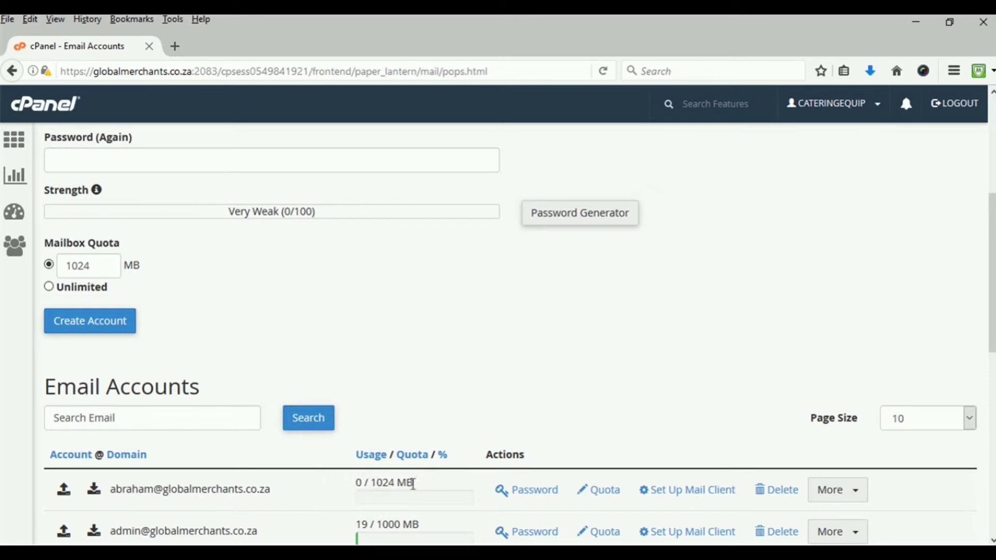
scroll(462, 449, "down", 3)
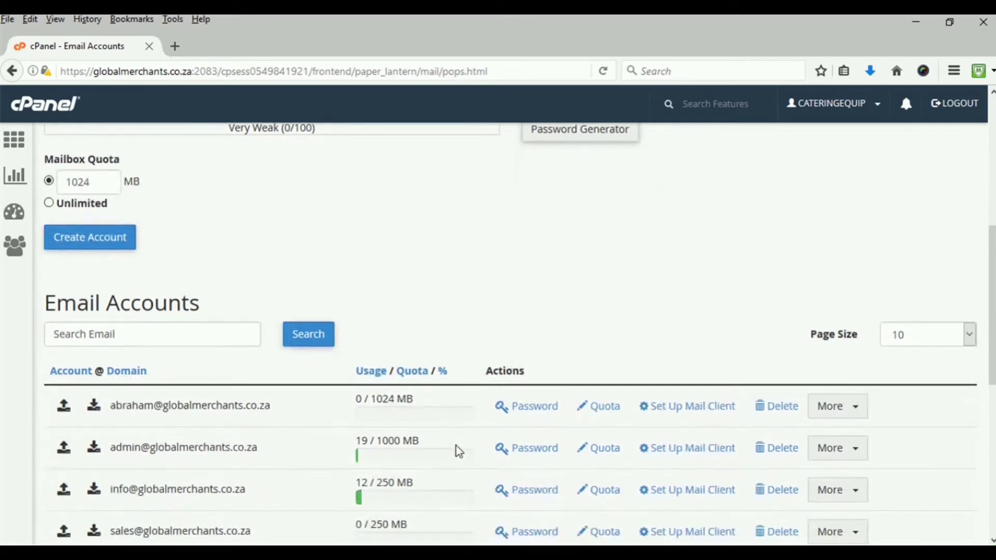
left_click(525, 415)
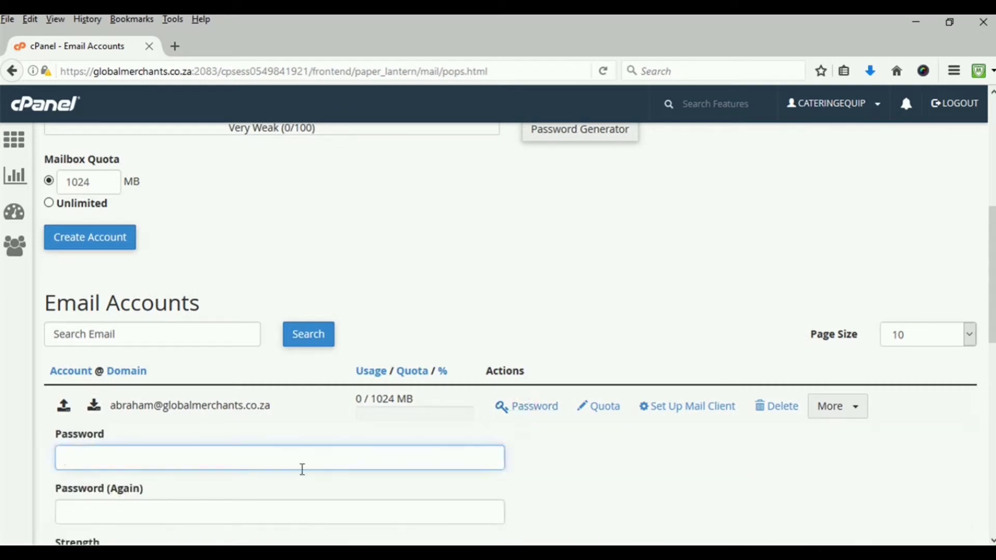
scroll(322, 475, "down", 5)
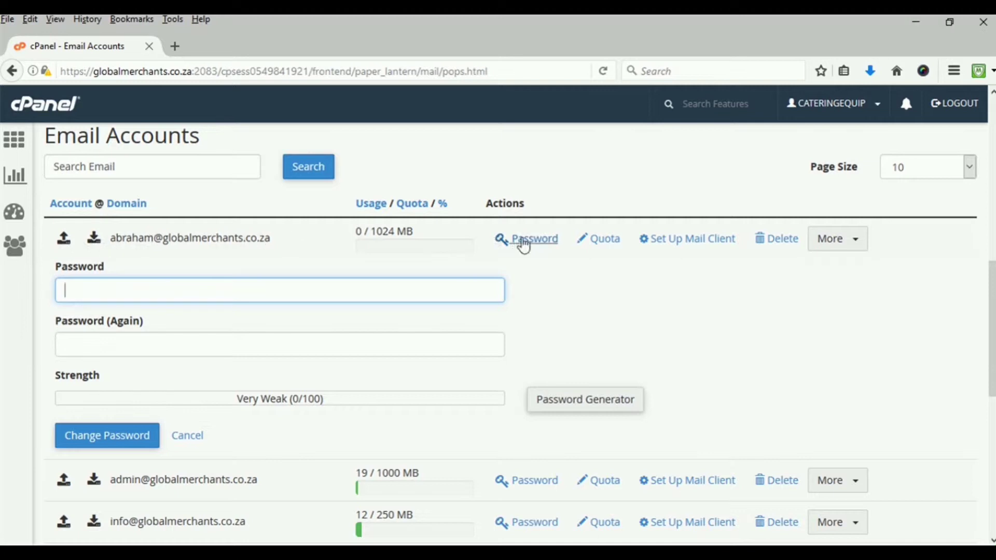
left_click(536, 249)
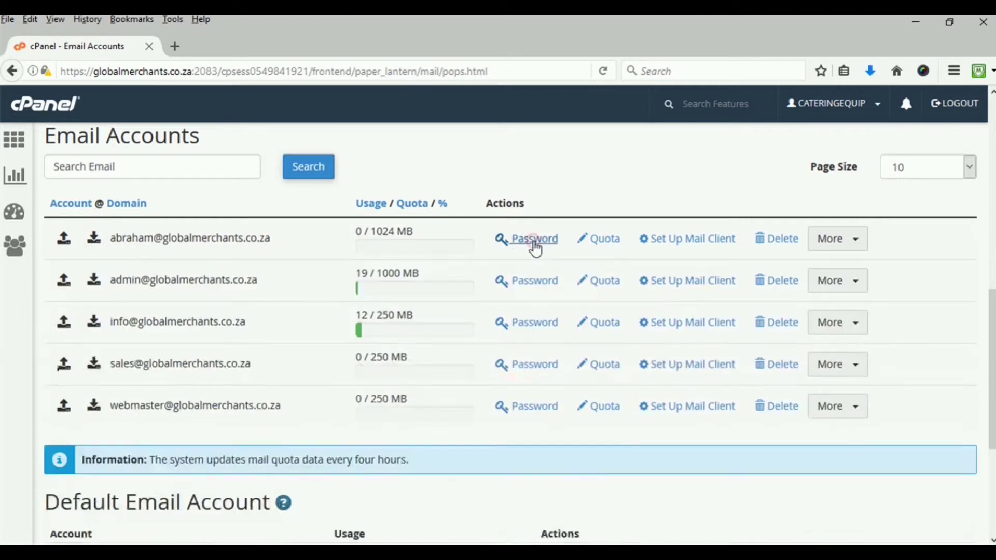
left_click(535, 249)
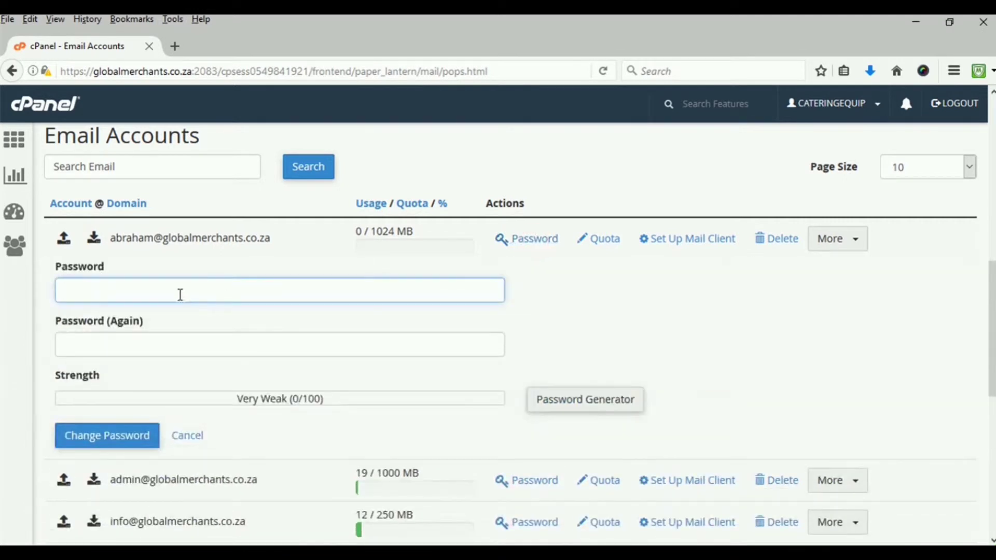
left_click(180, 291)
left_click(143, 345)
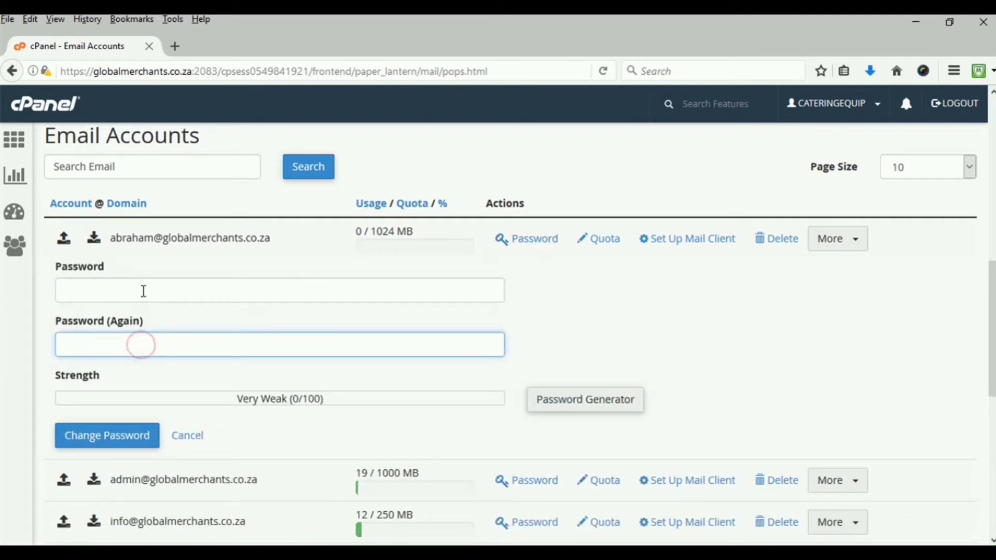
left_click(154, 289)
left_click(140, 341)
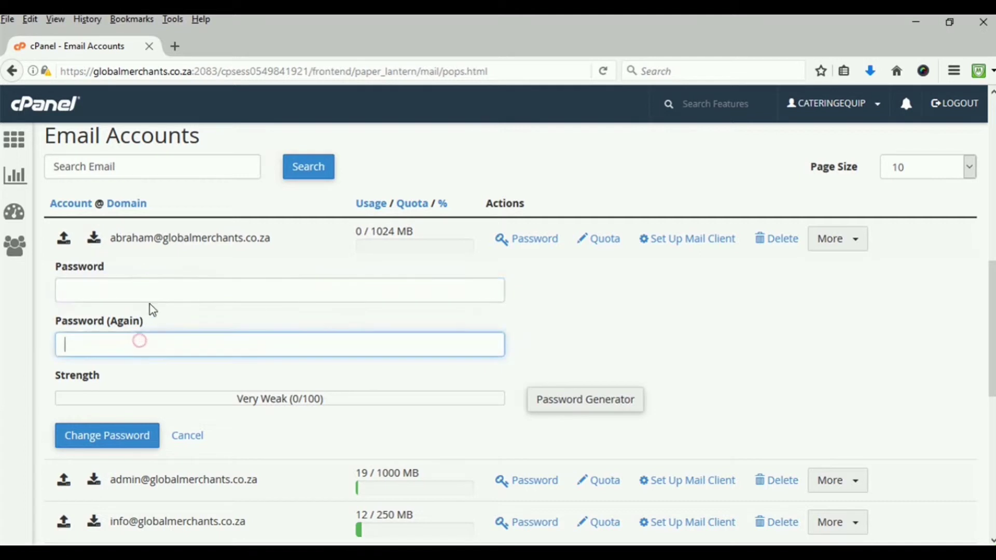
left_click(155, 290)
left_click(152, 341)
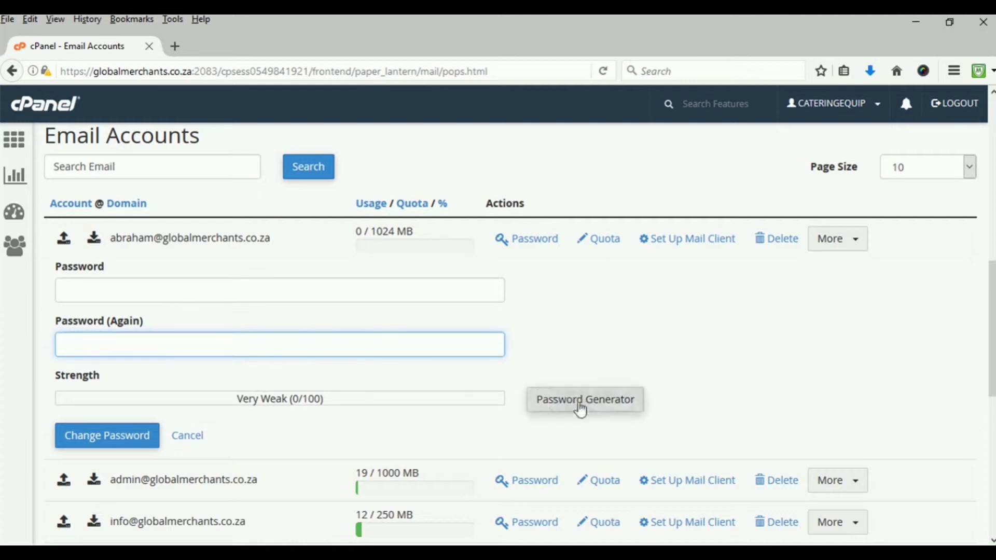
left_click(566, 405)
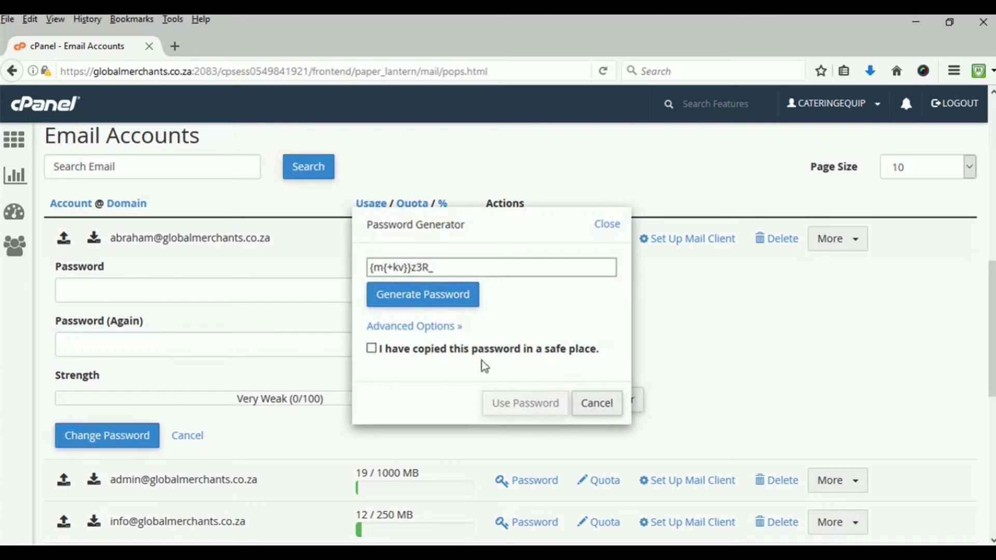
left_click_drag(445, 267, 332, 268)
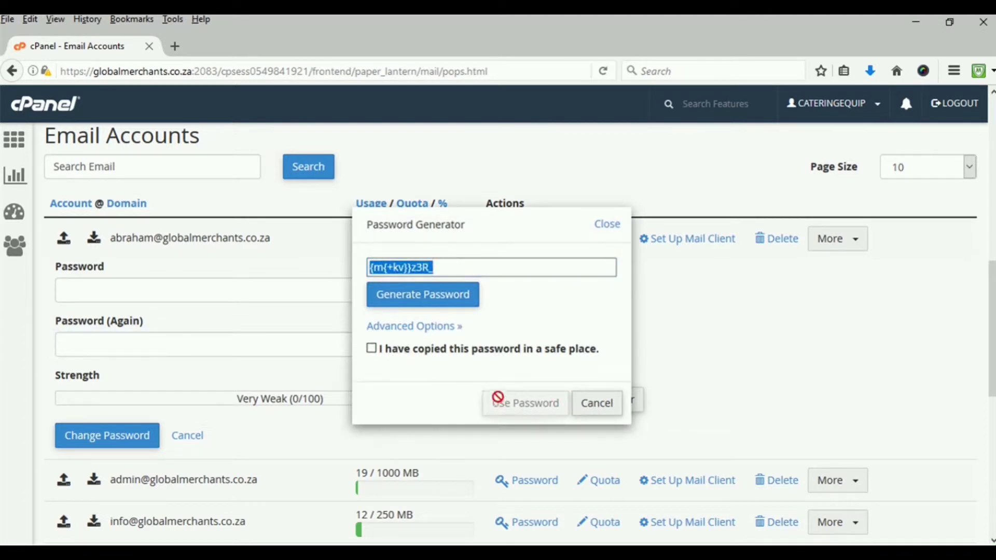
left_click(604, 406)
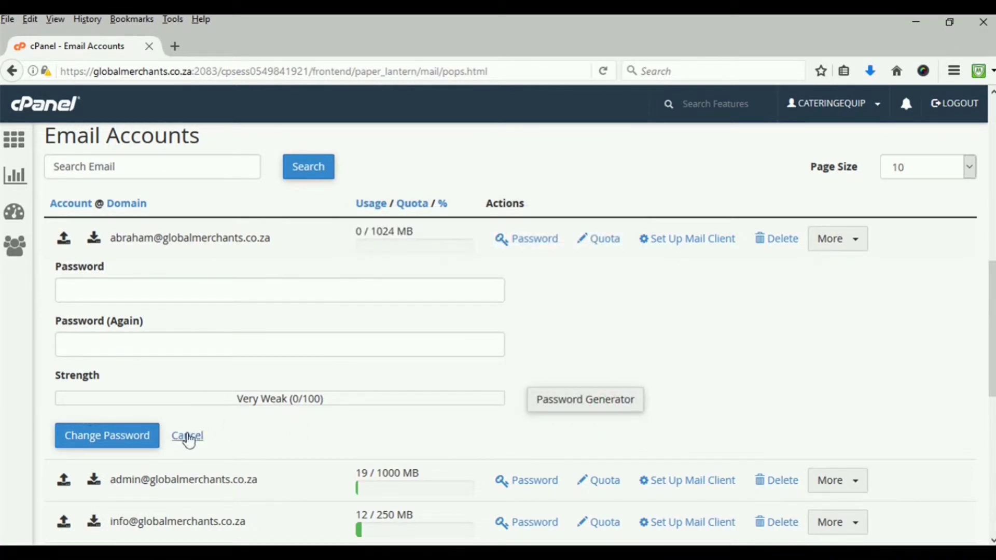
left_click(187, 435)
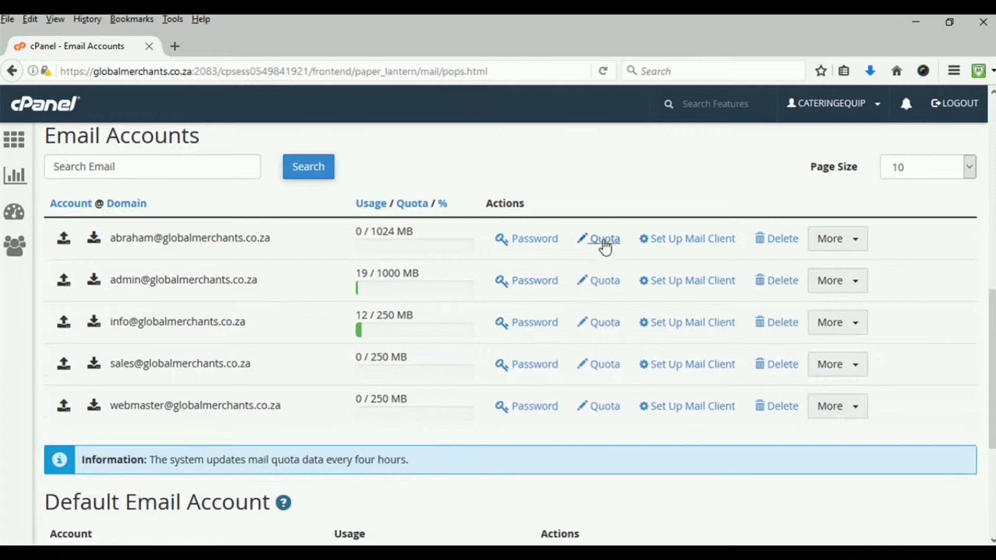
Expand the new account's Mailbox Quota form, showing its 1024 MB limit
left_click(603, 240)
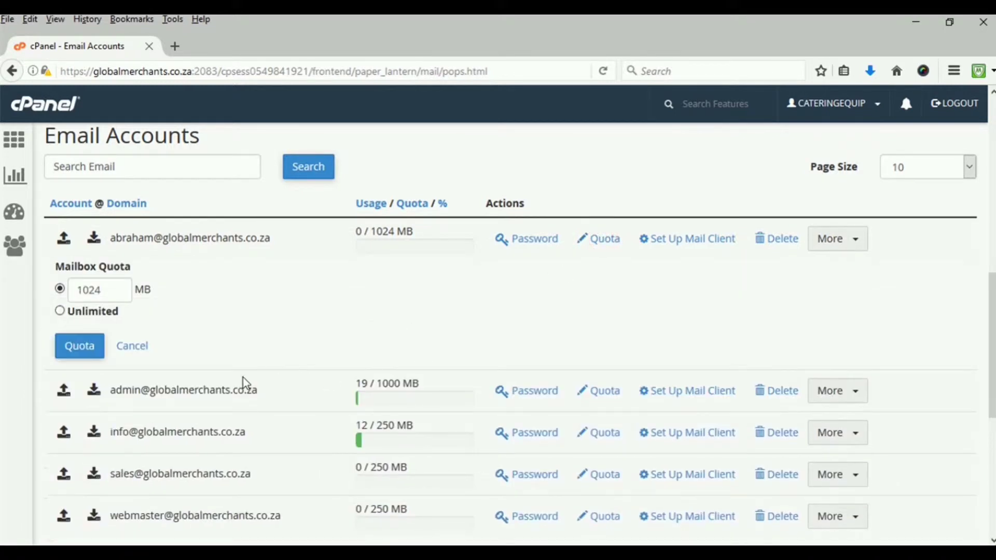
scroll(204, 345, "up", 5)
scroll(204, 345, "up", 1)
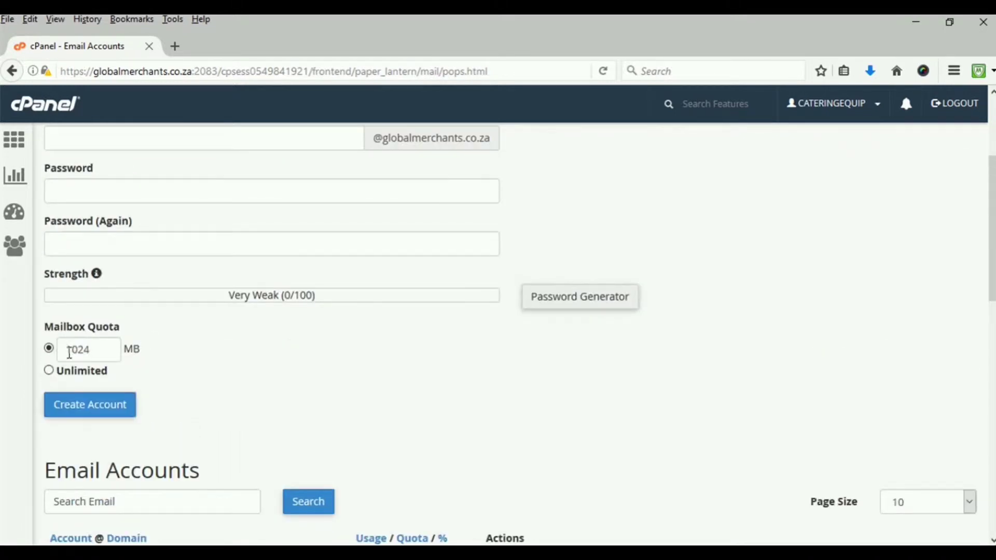
scroll(171, 419, "down", 3)
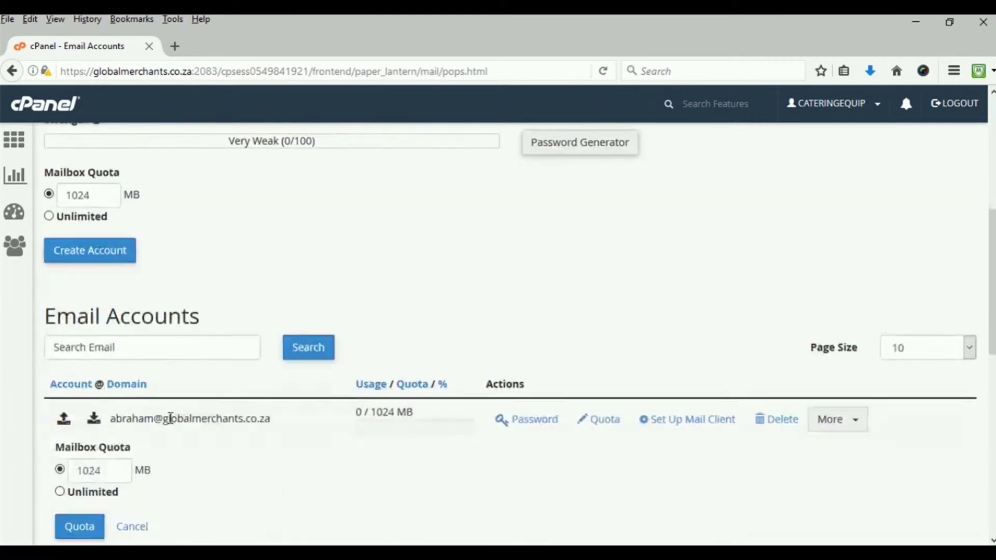
scroll(171, 418, "down", 3)
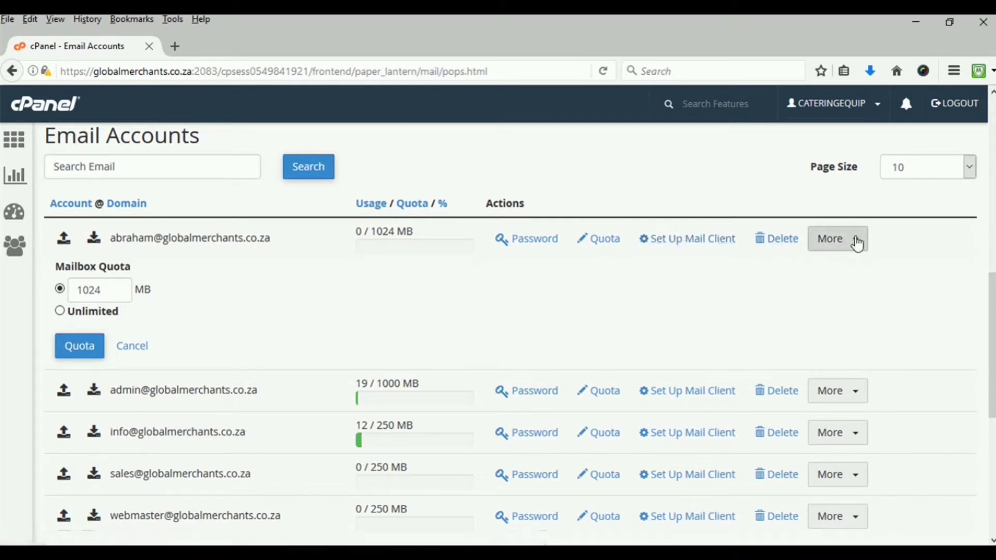
Choose Access Webmail from the new account's More menu
left_click(859, 243)
left_click(859, 243)
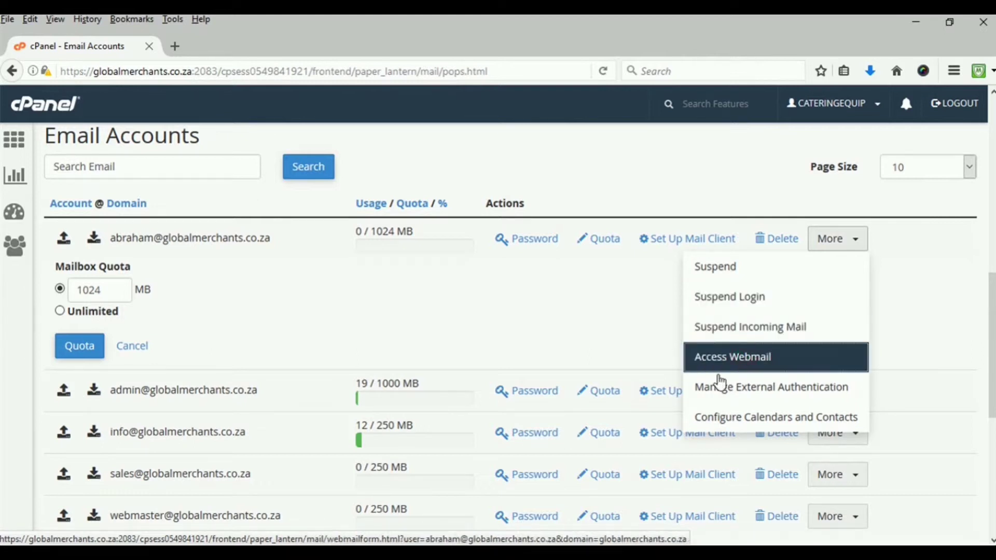
left_click(719, 377)
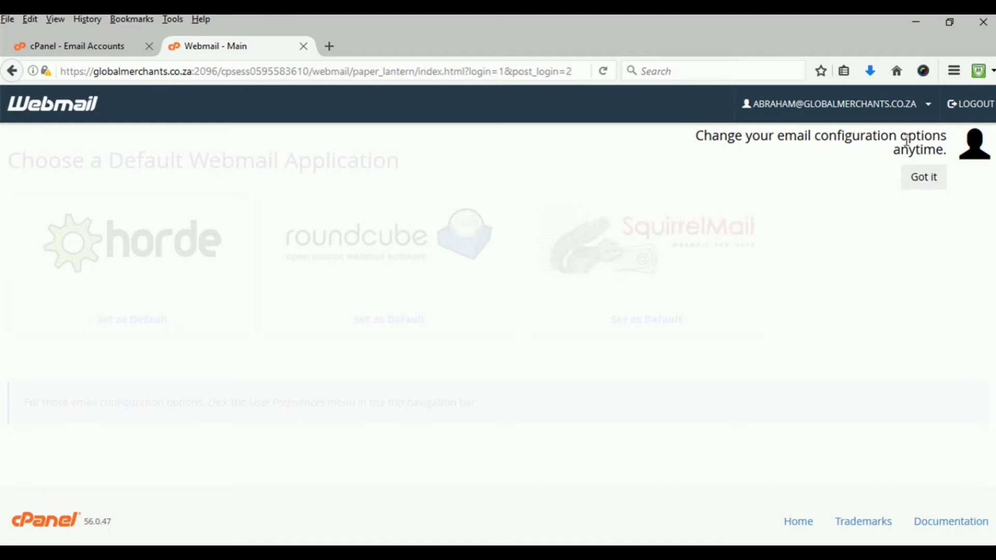
Close the account dropdown and set SquirrelMail as the default webmail client
left_click(929, 107)
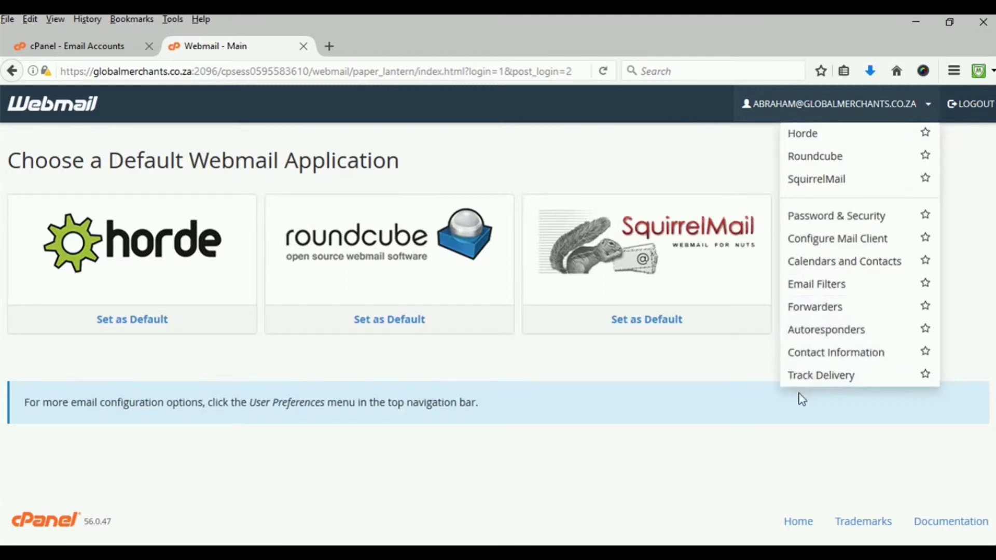
left_click(703, 150)
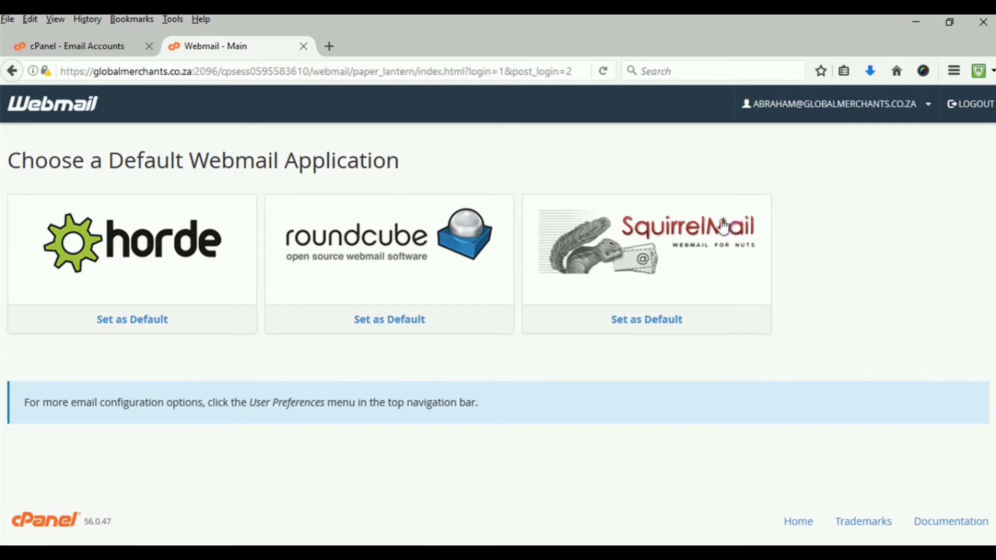
left_click(642, 322)
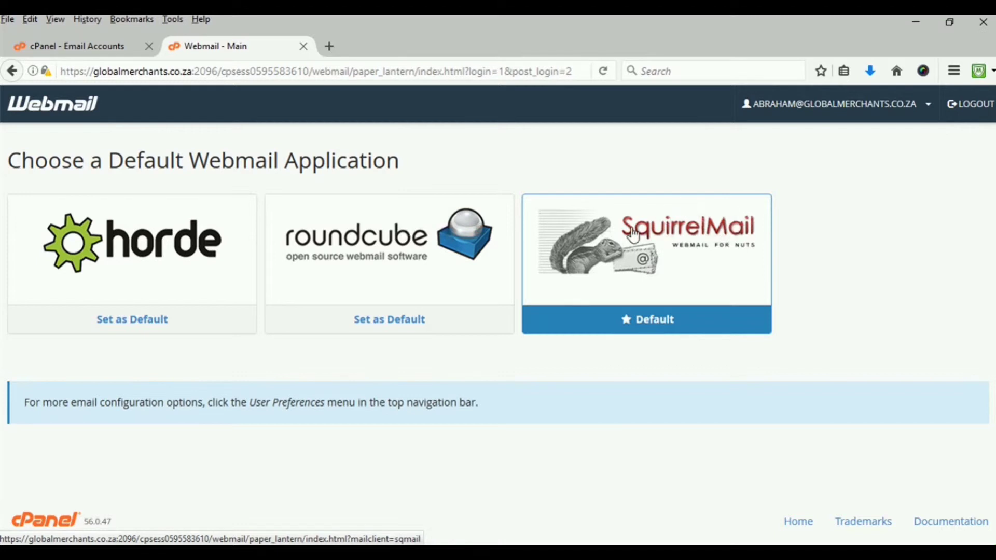
Open SquirrelMail and submit 'Global Merchants' as the Full Name
left_click(690, 239)
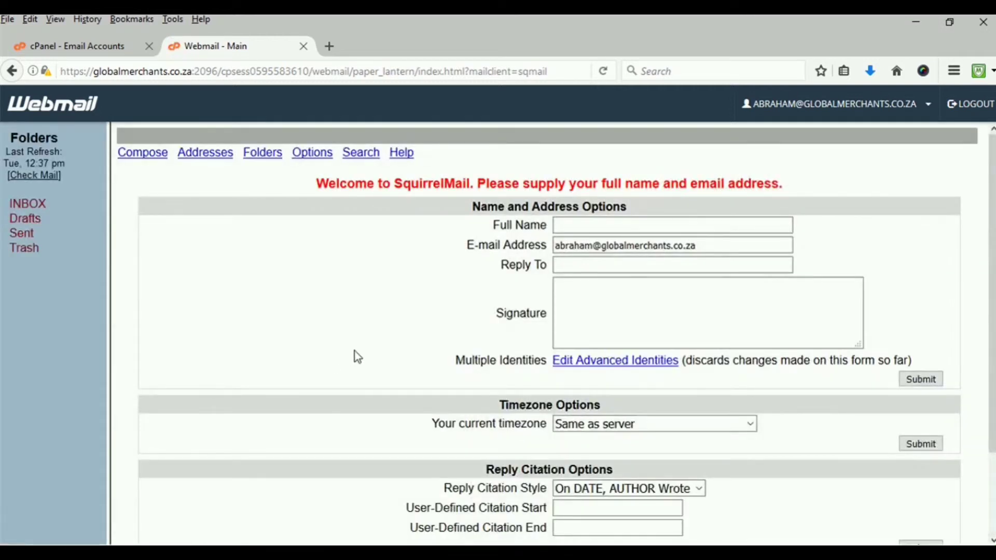
left_click(612, 225)
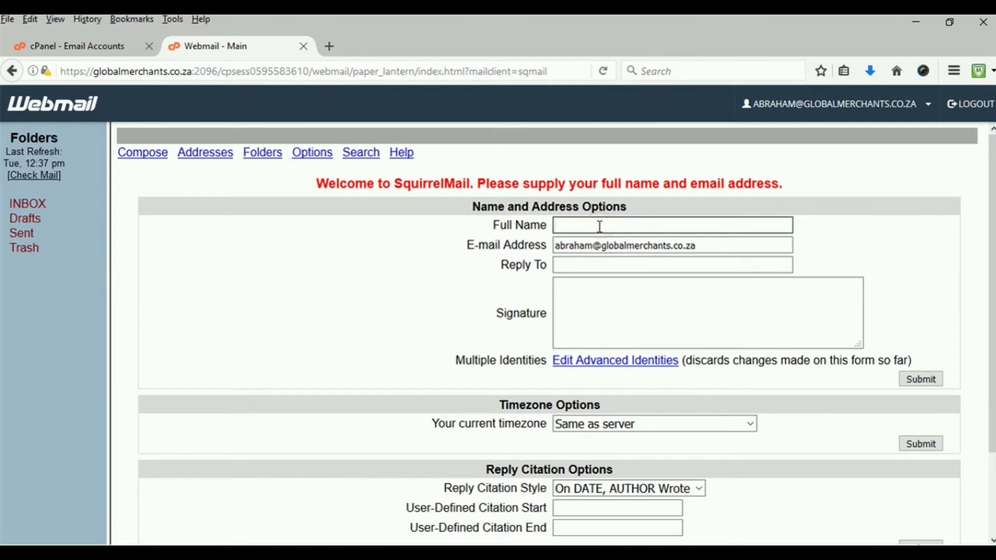
type("Global Merchants")
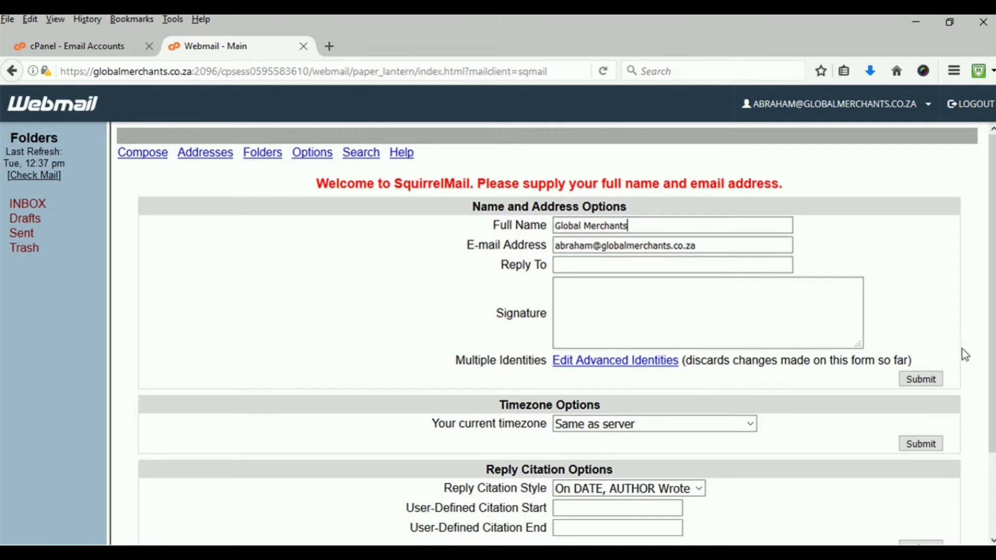
left_click(918, 379)
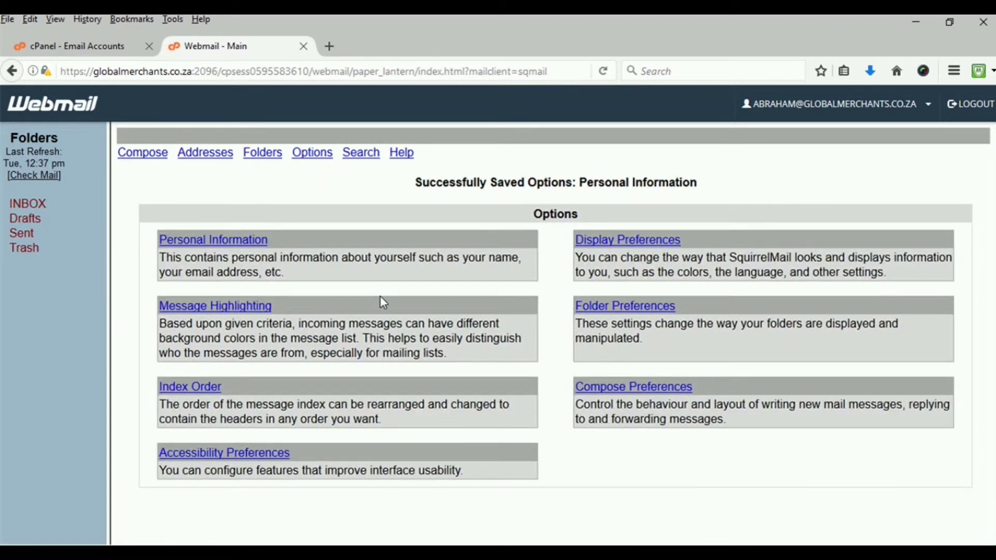
Change Number of Messages per Page from 15 to 100 in Display Preferences and submit
left_click(643, 241)
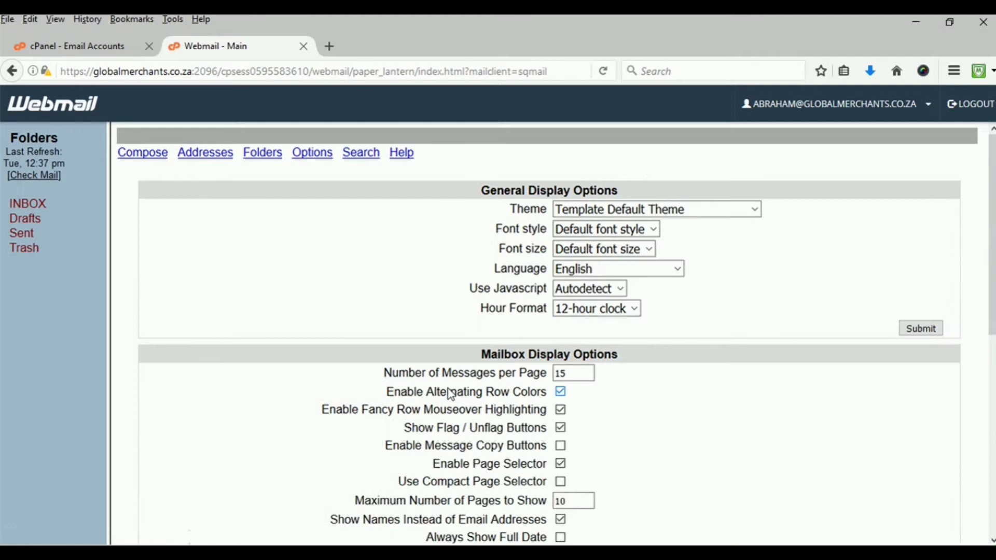
left_click(575, 372)
left_click_drag(576, 372, 559, 373)
type("100")
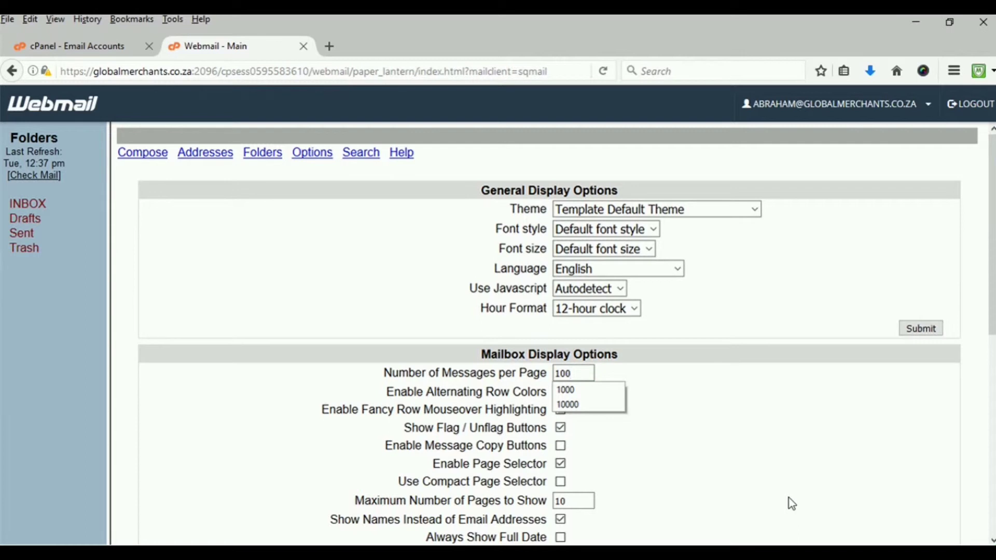
left_click(843, 462)
scroll(737, 441, "down", 7)
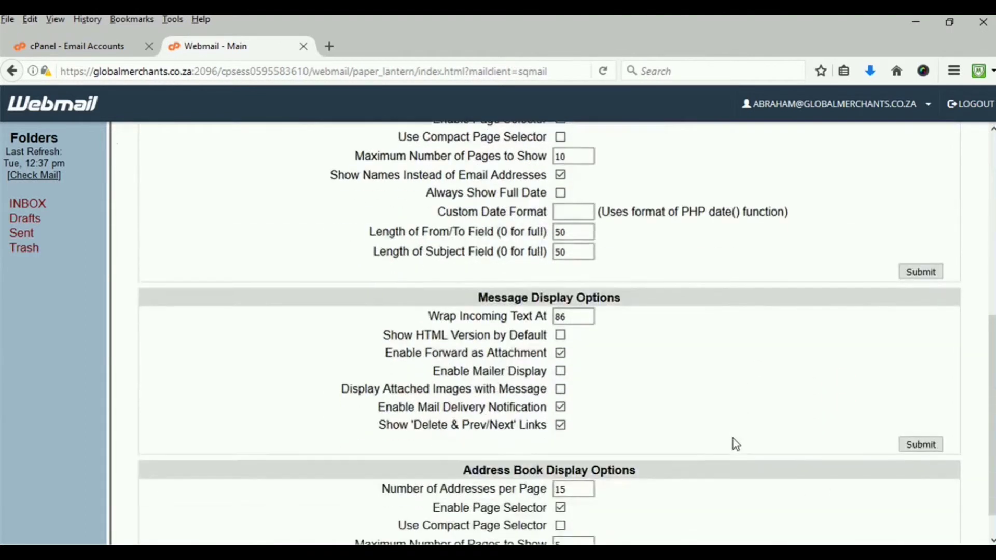
scroll(737, 441, "up", 5)
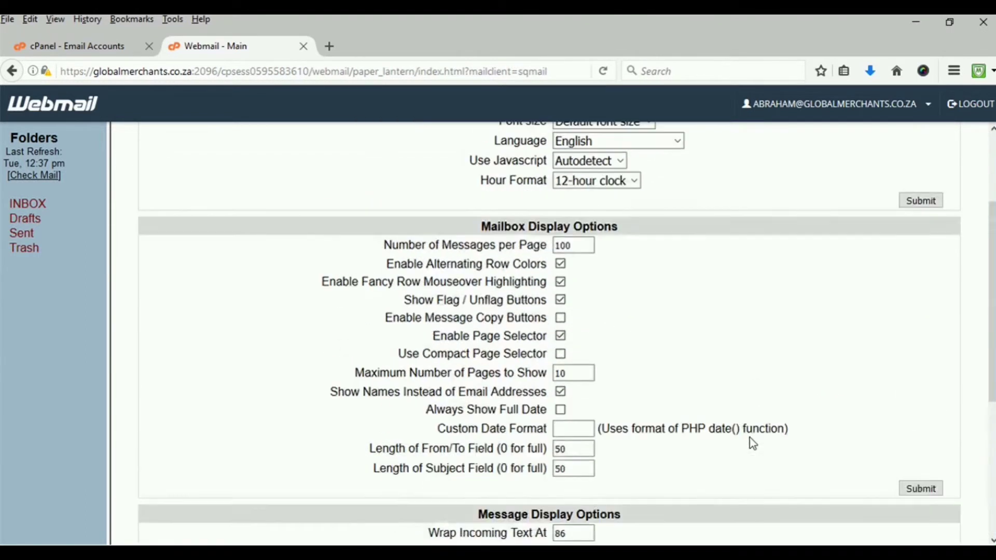
left_click(914, 488)
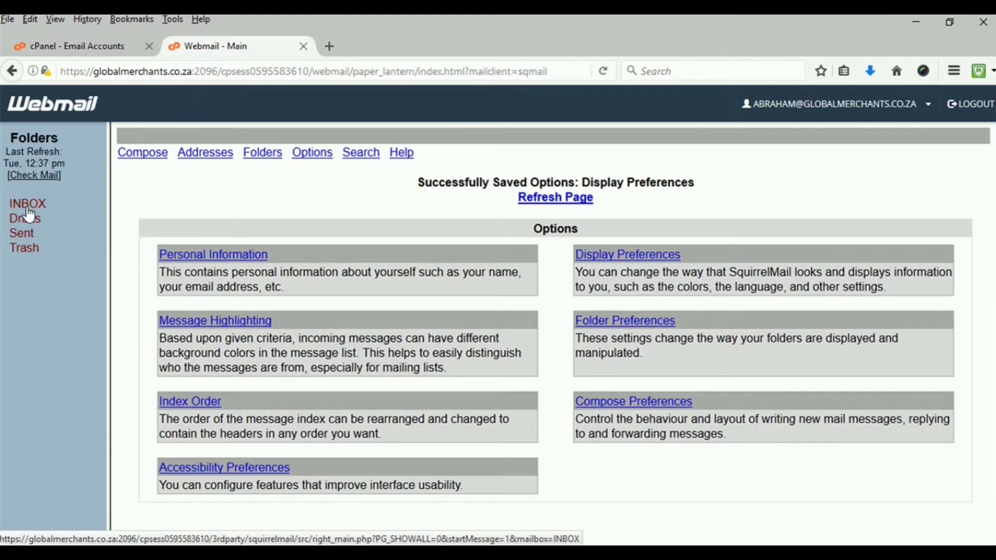
Start a new message from the INBOX addressed to Host Direct support with subject 'Thank you'
left_click(27, 209)
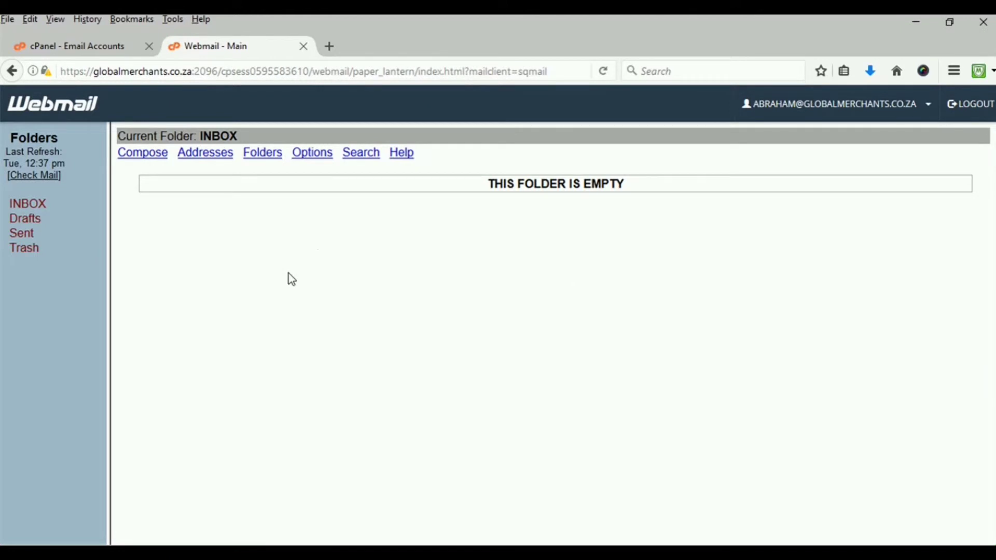
left_click(155, 164)
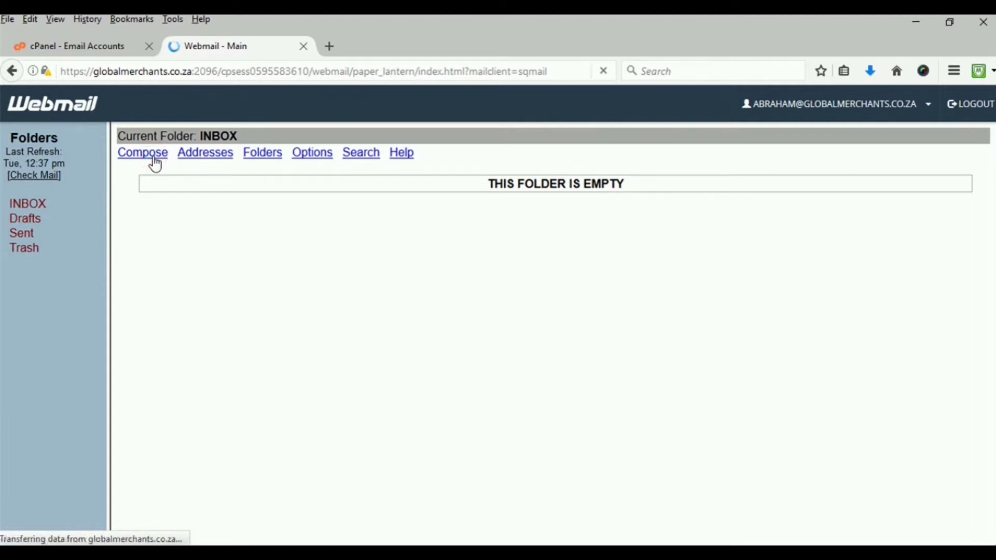
left_click(432, 194)
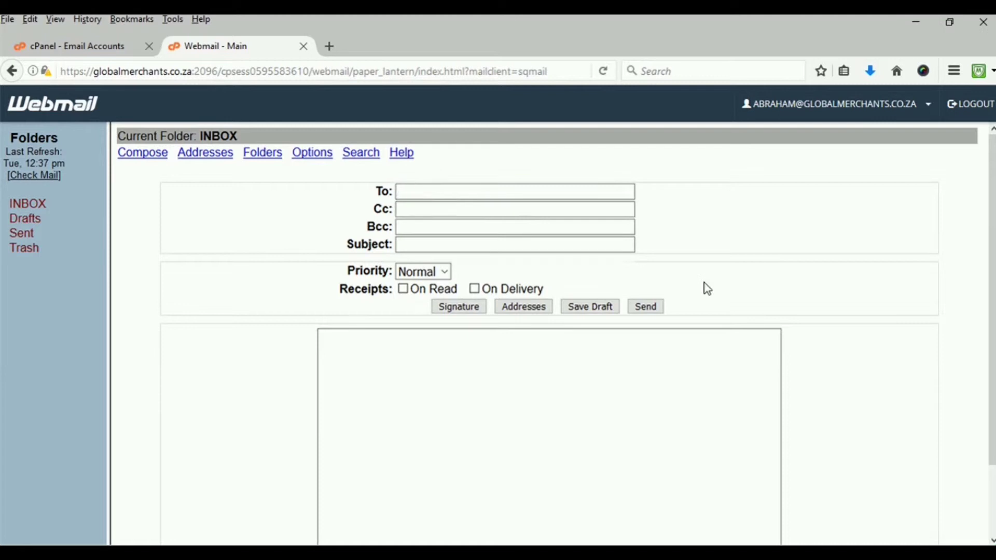
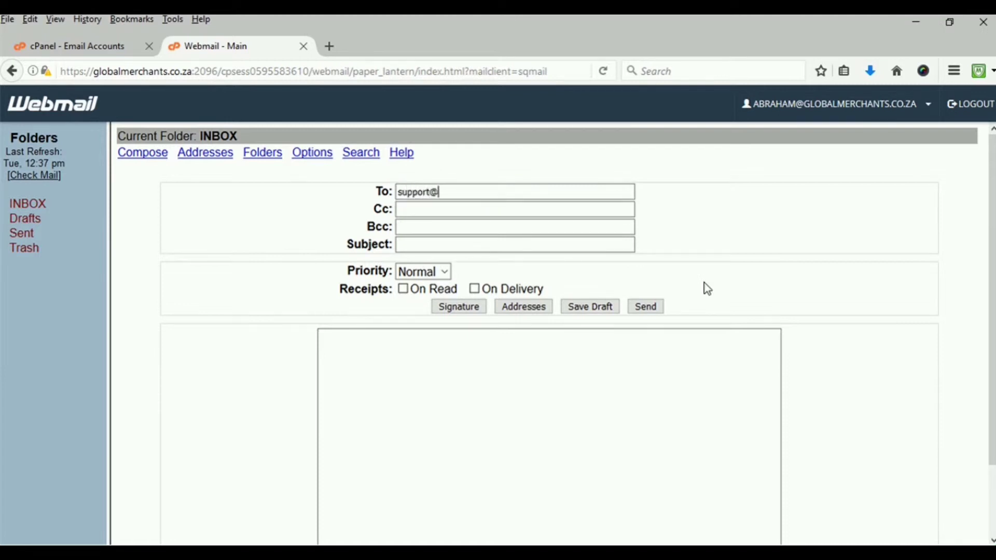
left_click(410, 247)
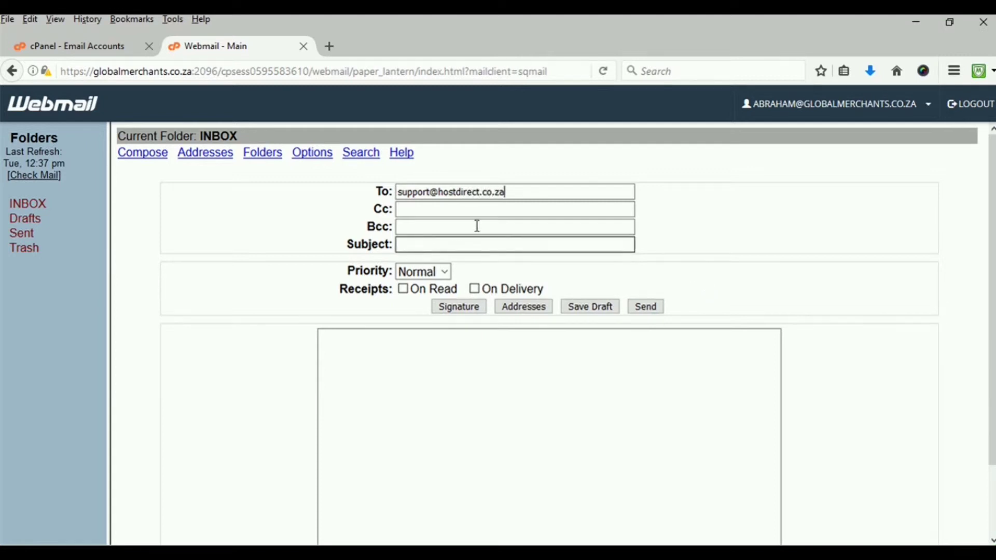
left_click(442, 244)
type("Thank you")
Write the body 'Setting up my e-mail account in cPanel was a breeze', signed 'Regards' with the sender's name
left_click(474, 338)
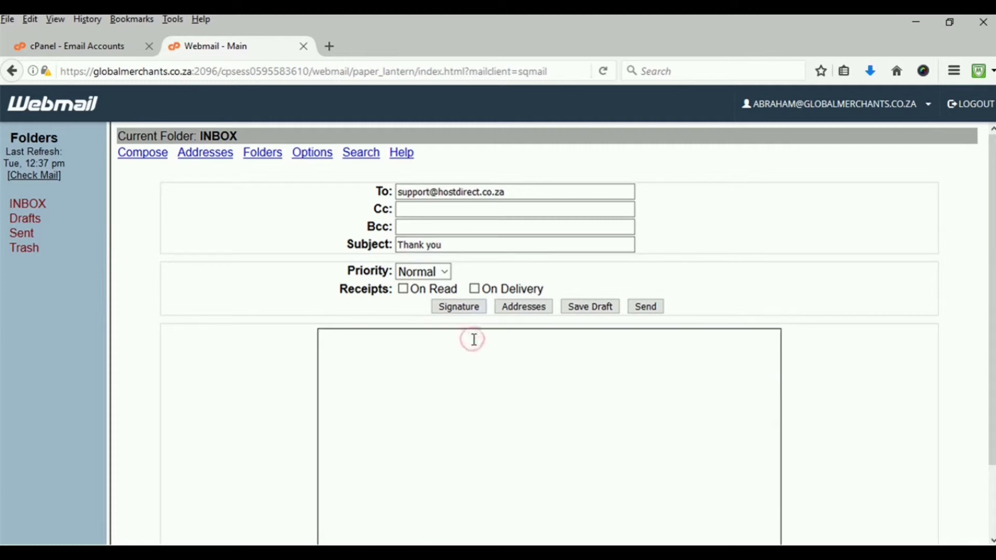
type("Setting up my e0")
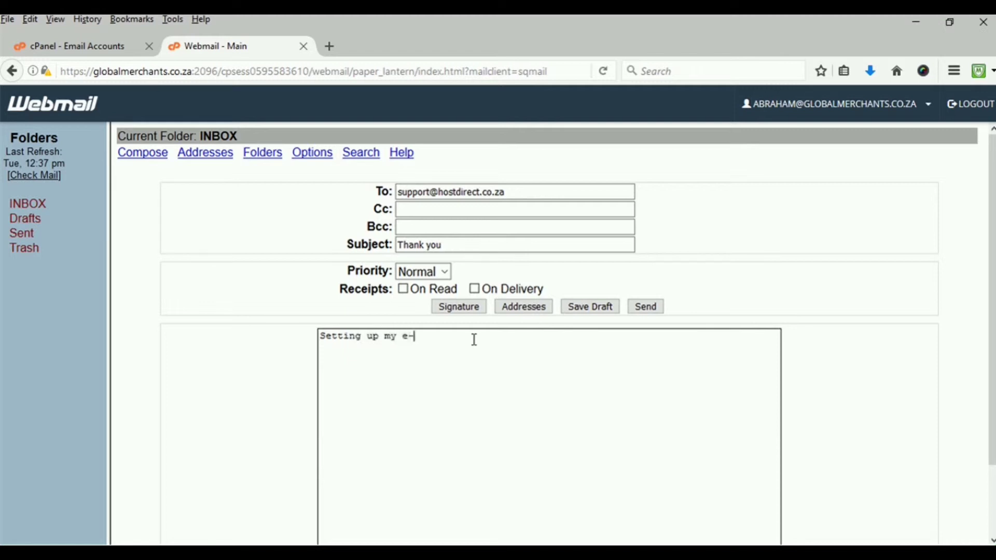
type("mail in cPanel was a breze")
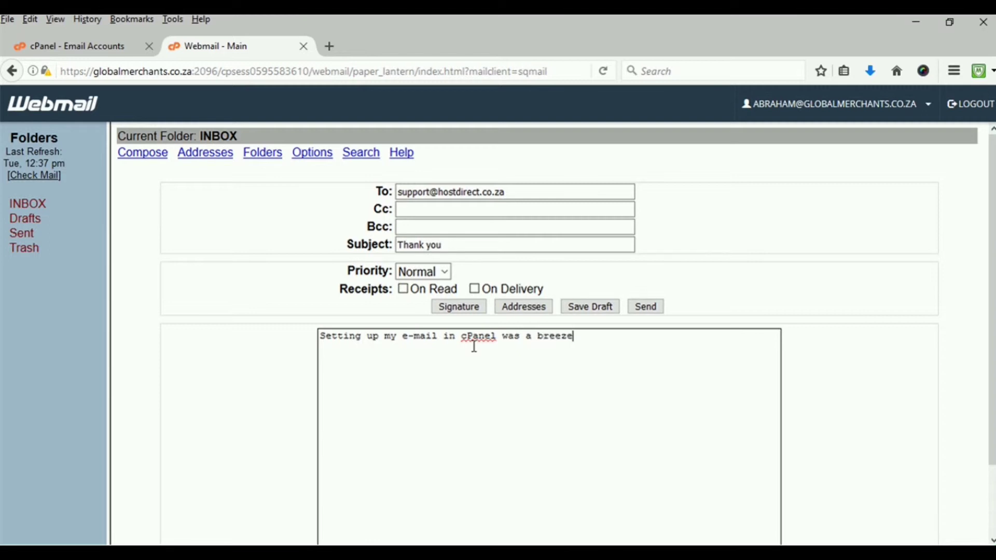
left_click(928, 466)
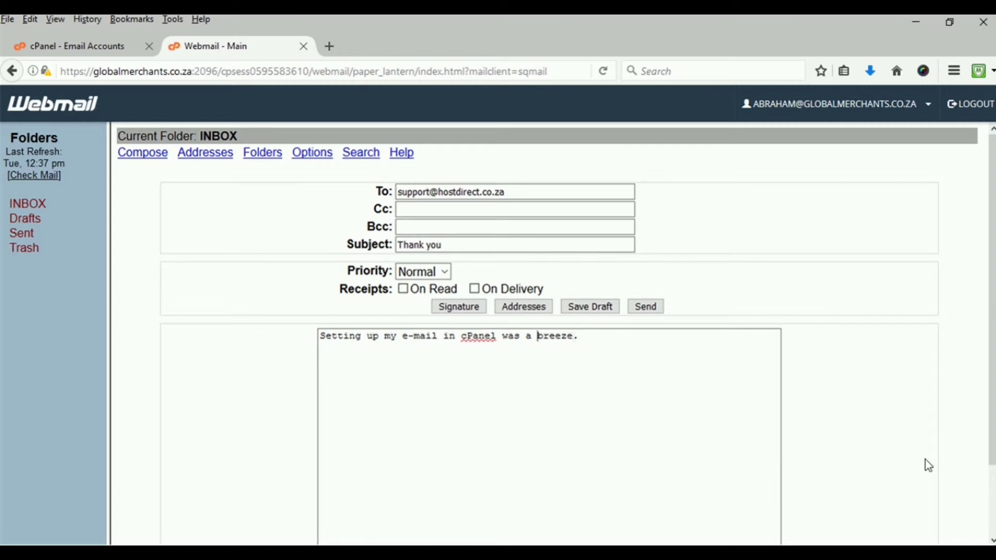
type("account")
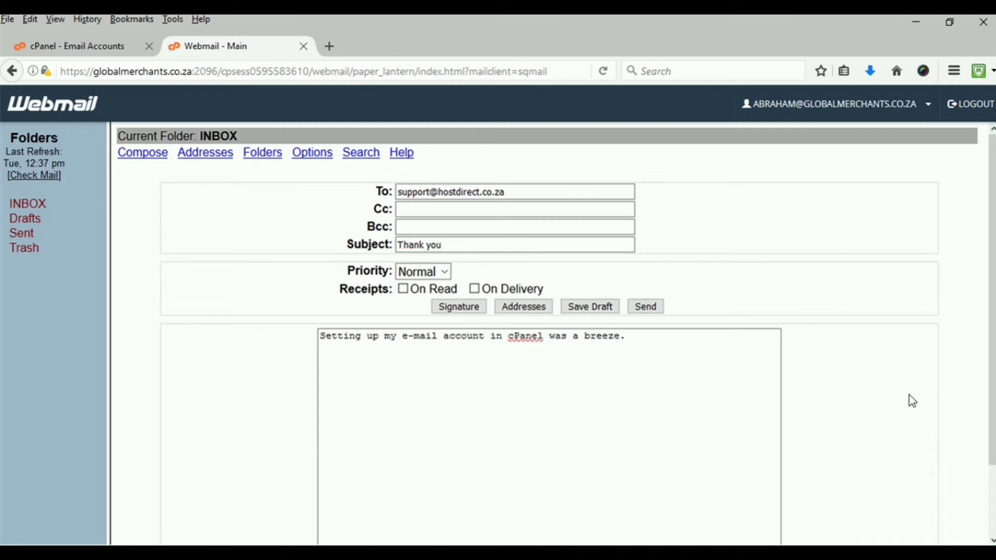
left_click(654, 337)
key("Return")
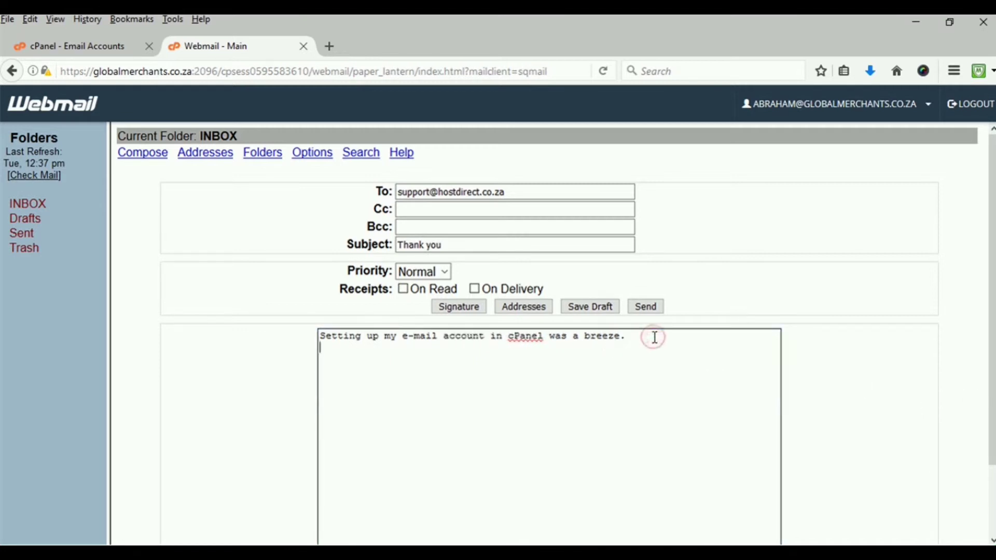
key("Return")
type("Regards")
key("Return")
type("Abraham")
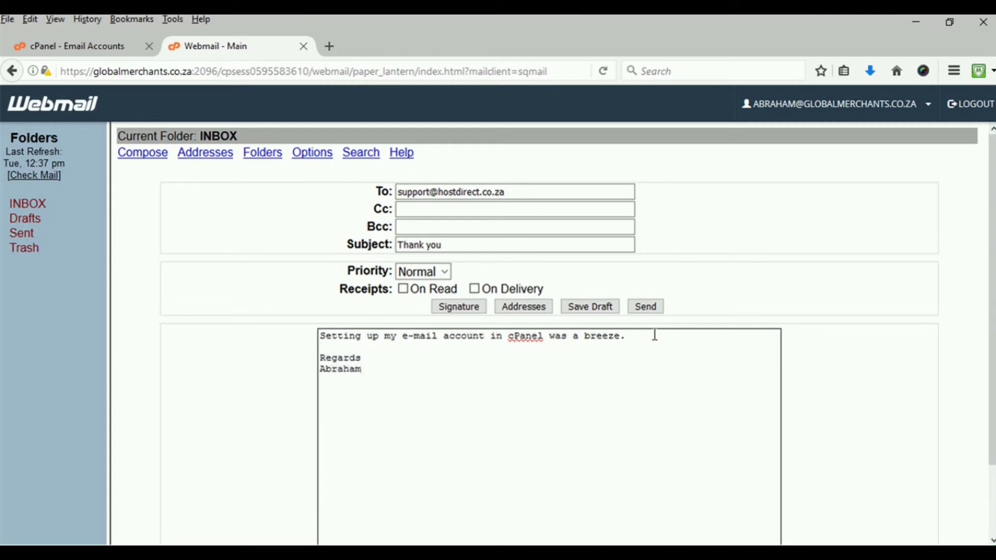
Try to add the account signature below the message body
scroll(570, 380, "down", 3)
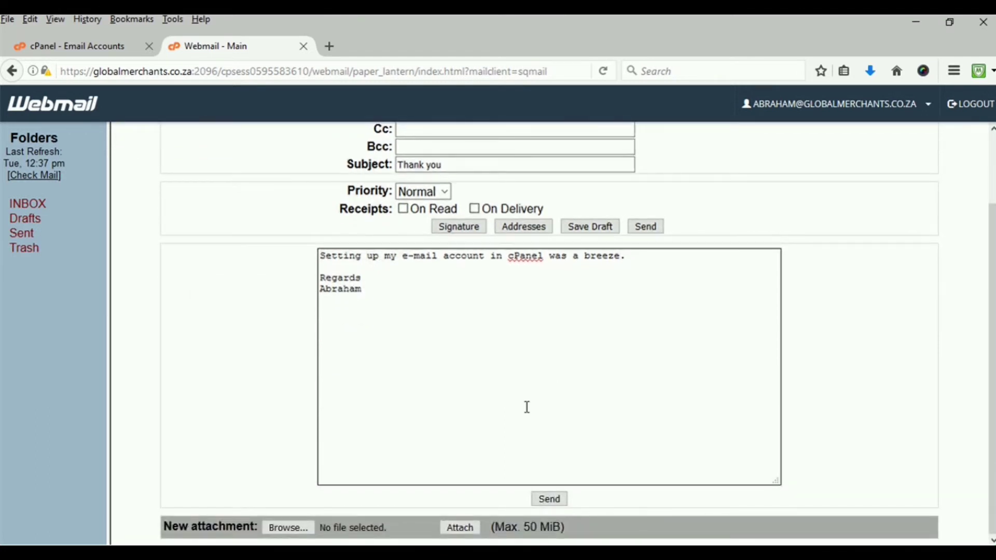
left_click(453, 231)
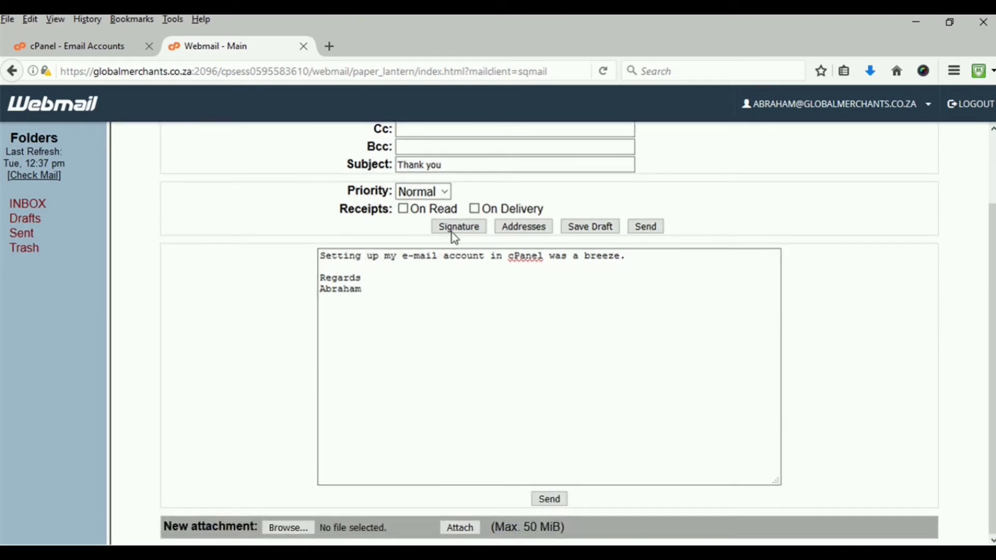
left_click(327, 318)
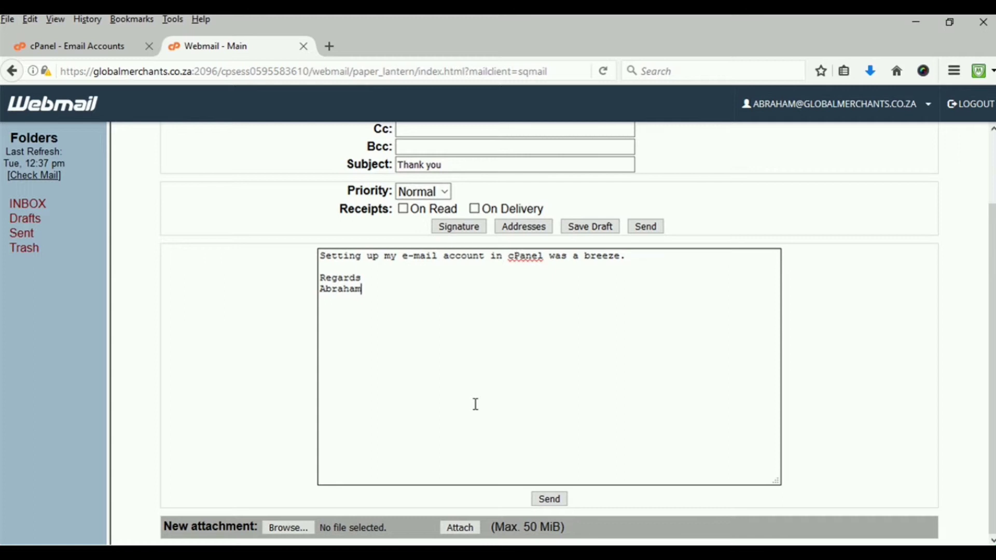
left_click(464, 226)
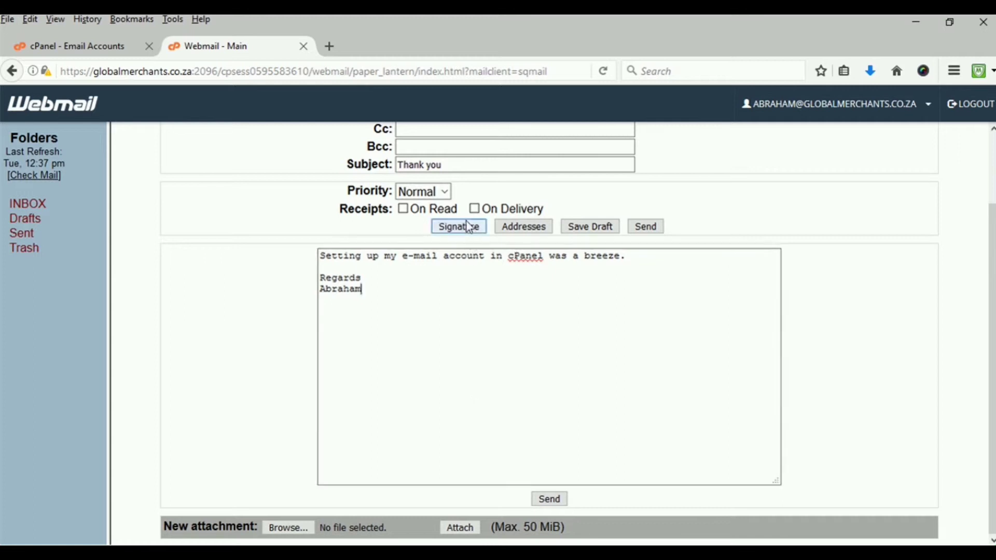
left_click(488, 457)
left_click(549, 500)
Cancel the attachment file picker and send the Thank you message with no attachment
left_click(300, 534)
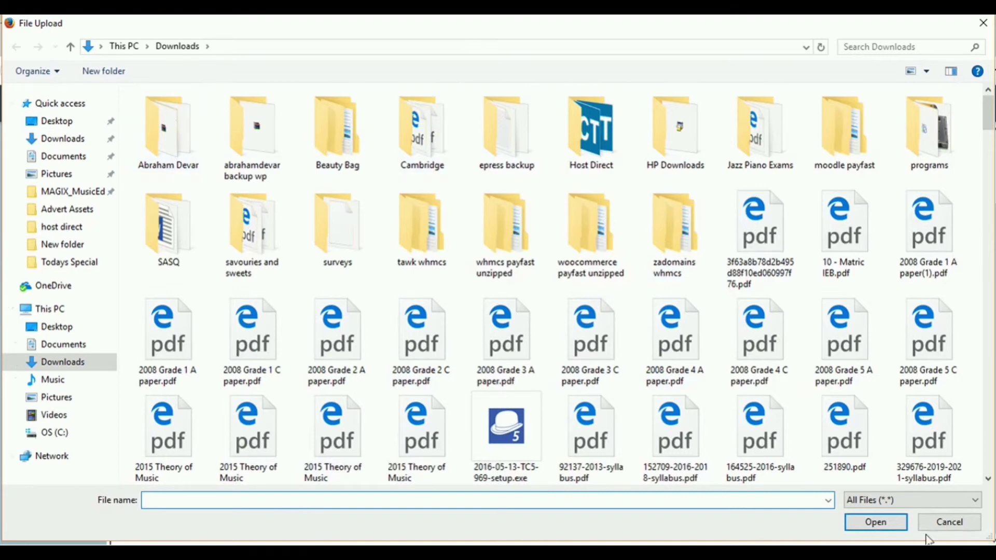
left_click(949, 522)
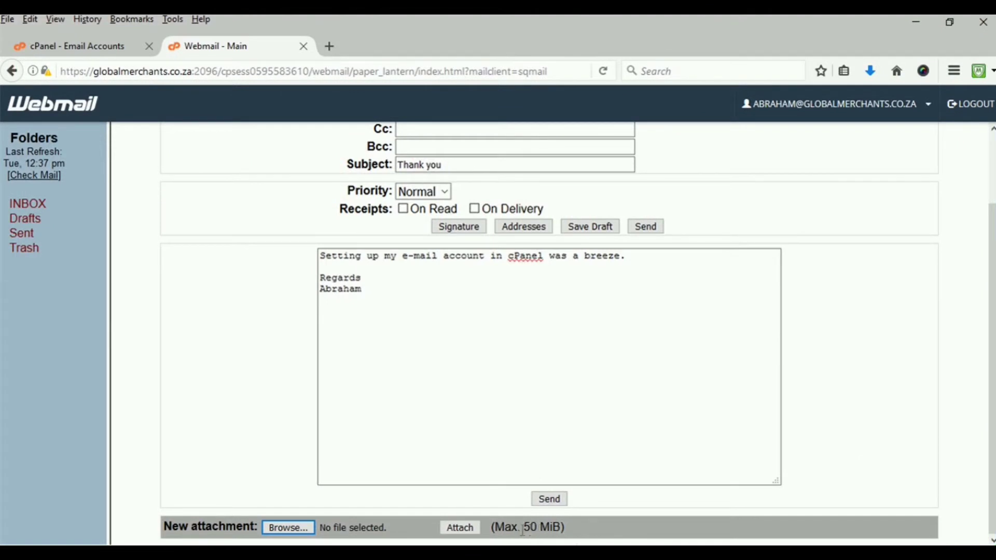
left_click_drag(523, 529, 579, 523)
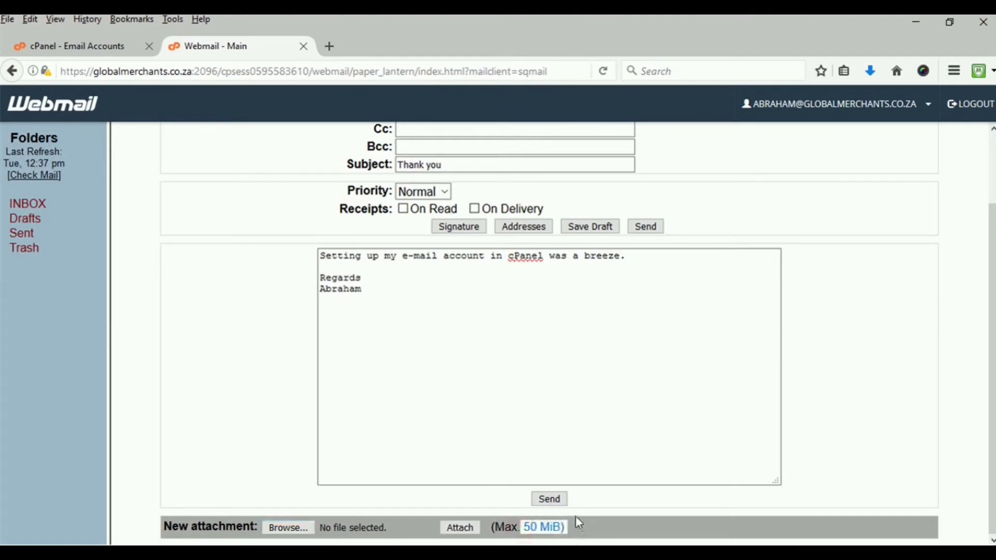
left_click(602, 527)
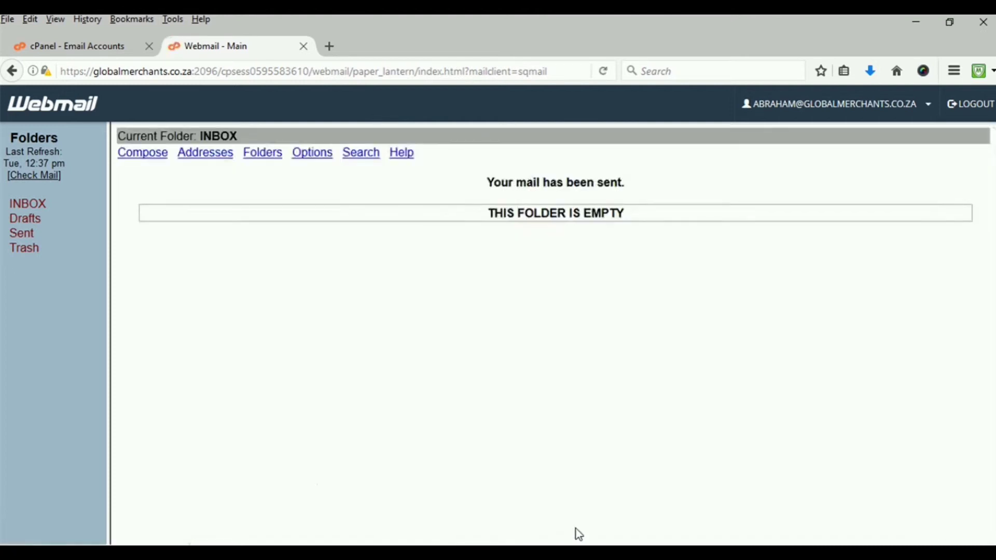
Select the Thank you message in the Sent folder and dismiss the Outlook notification
left_click(22, 235)
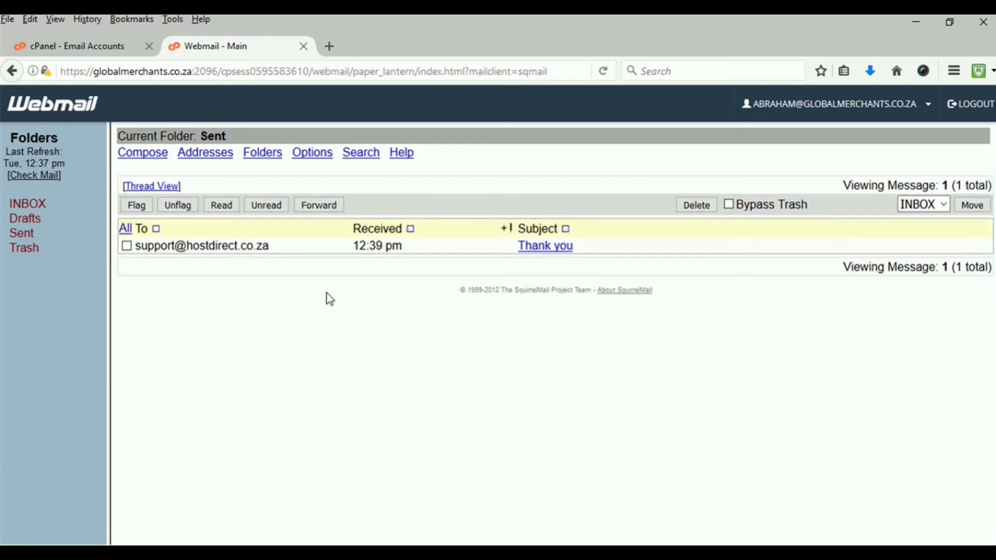
left_click(191, 245)
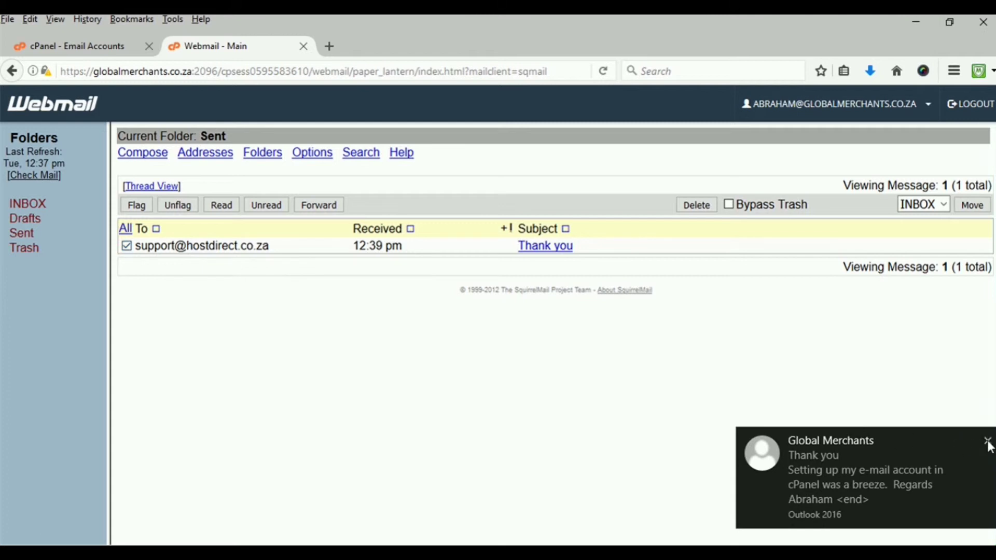
left_click(986, 442)
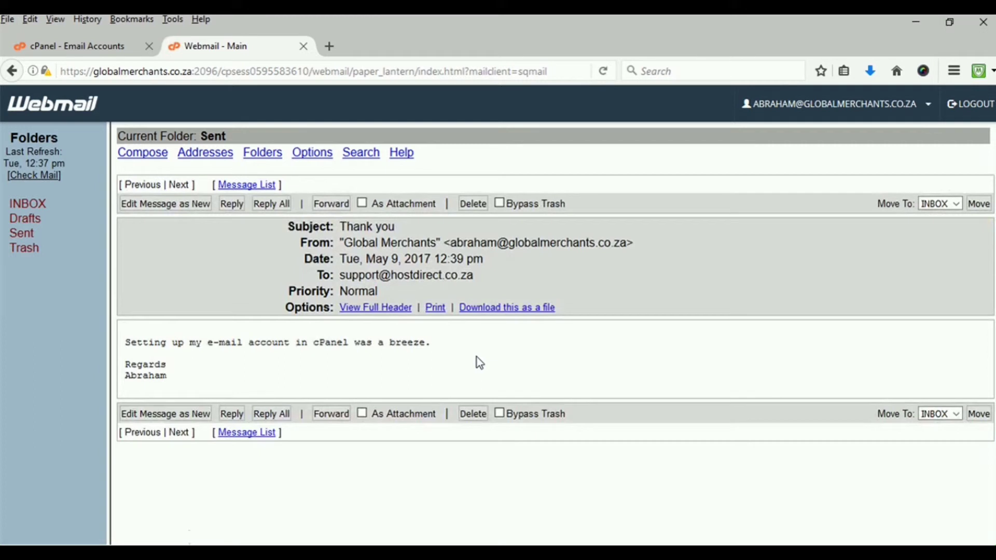
Display the sent message's full header, then go back to the INBOX
left_click(366, 308)
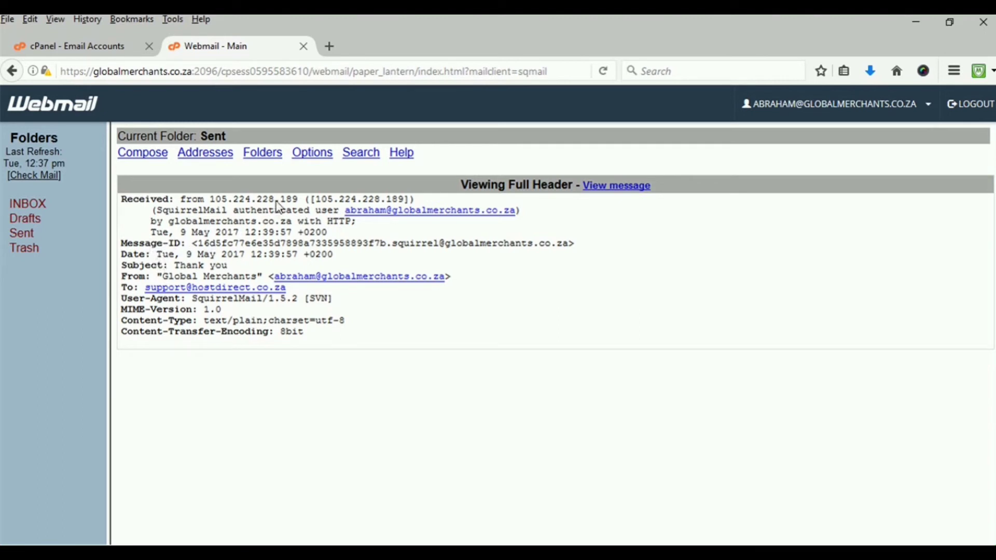
left_click(36, 205)
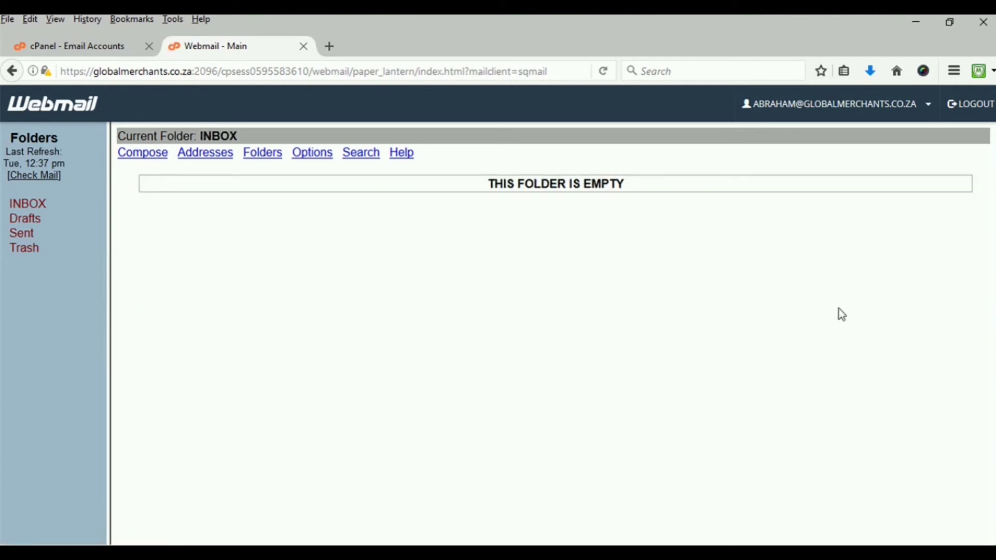
Close the Webmail tab, scroll over the Email Accounts list, and open a blank new tab
left_click(305, 48)
scroll(325, 309, "down", 2)
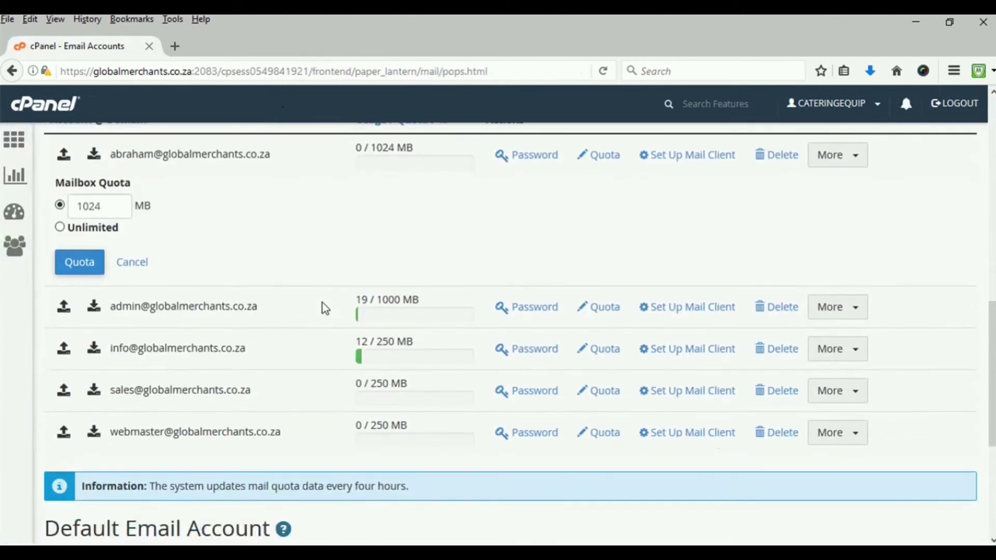
scroll(250, 420, "up", 3)
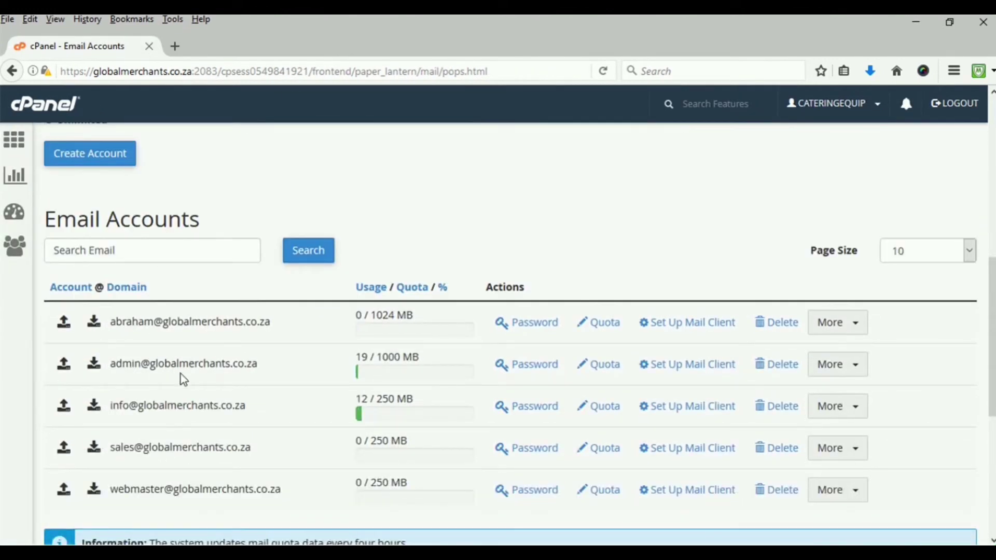
scroll(182, 378, "up", 3)
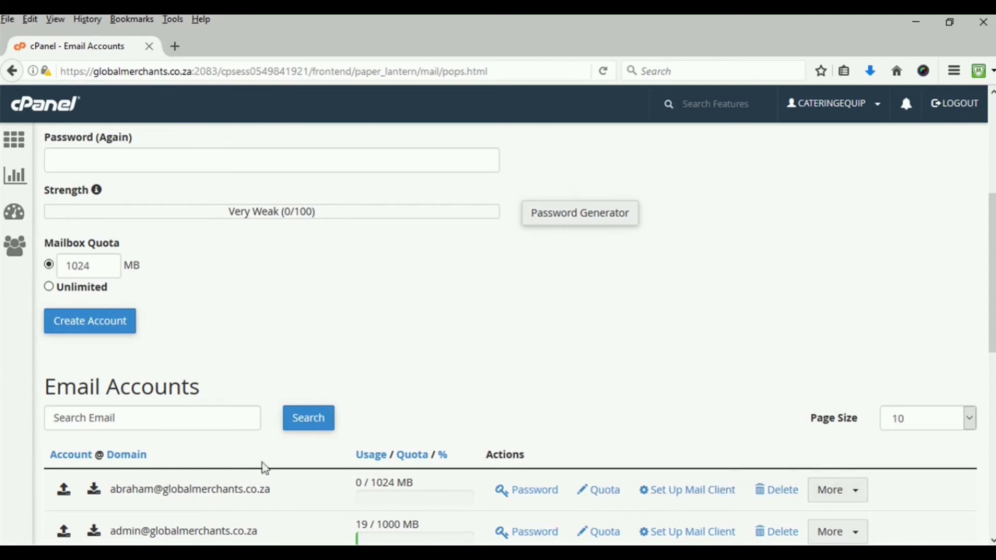
scroll(278, 451, "down", 4)
scroll(279, 453, "up", 1)
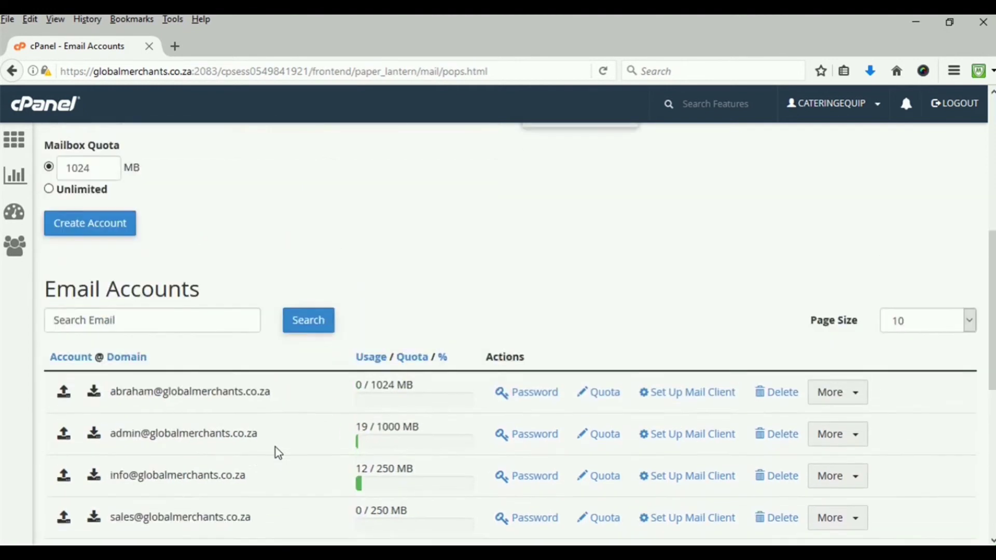
key("ctrl+n")
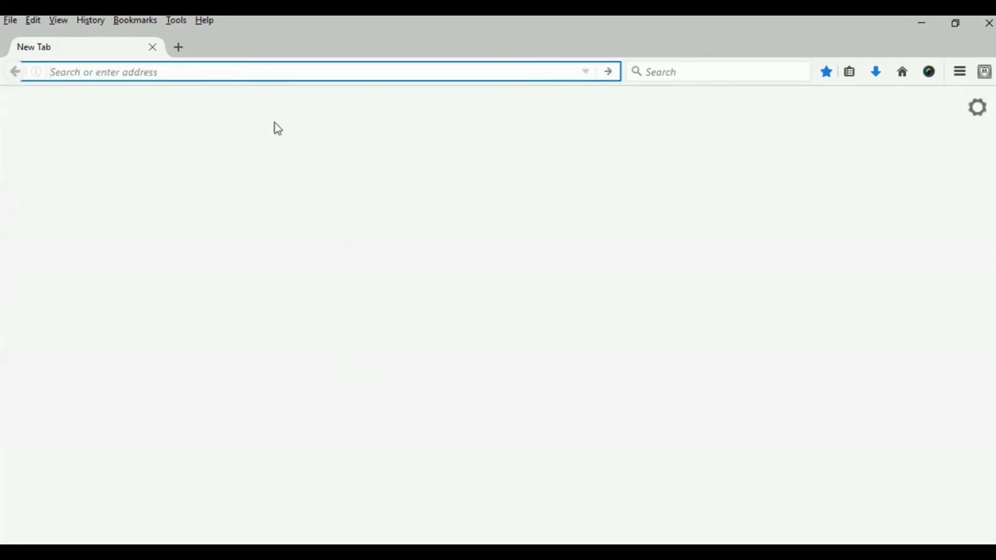
Load globalmerchants.co.za/webmail in the Firefox address bar
left_click(196, 68)
type("globalme")
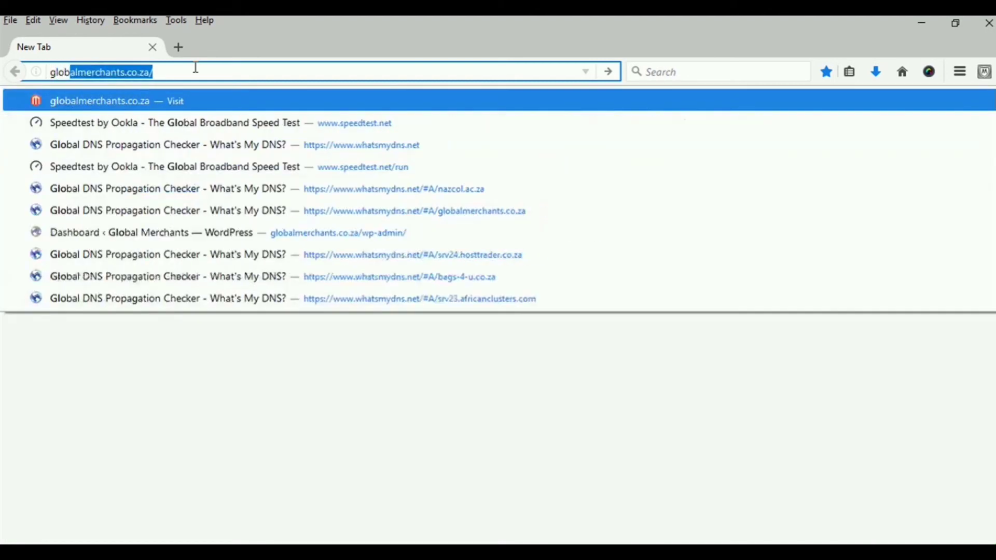
type("rcha")
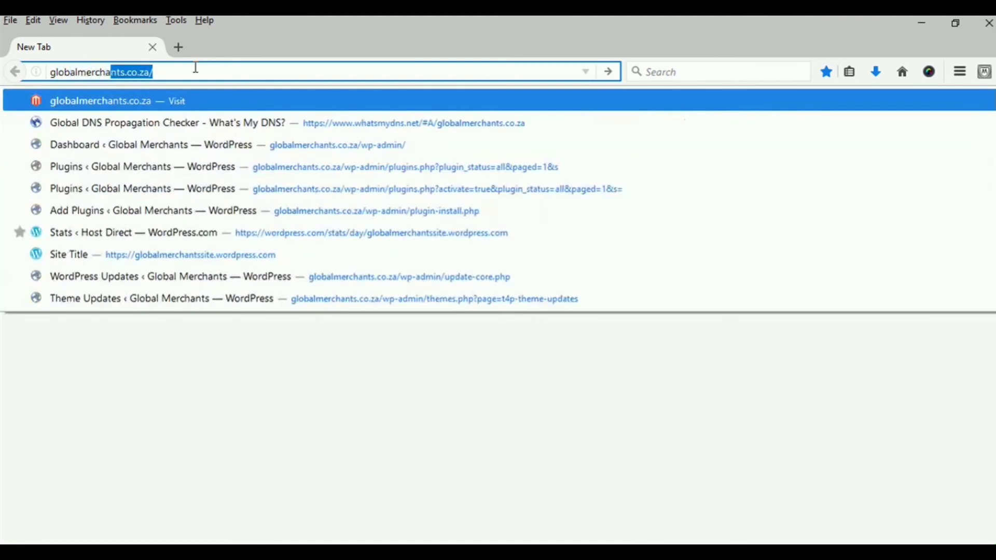
type("nts.co.za/")
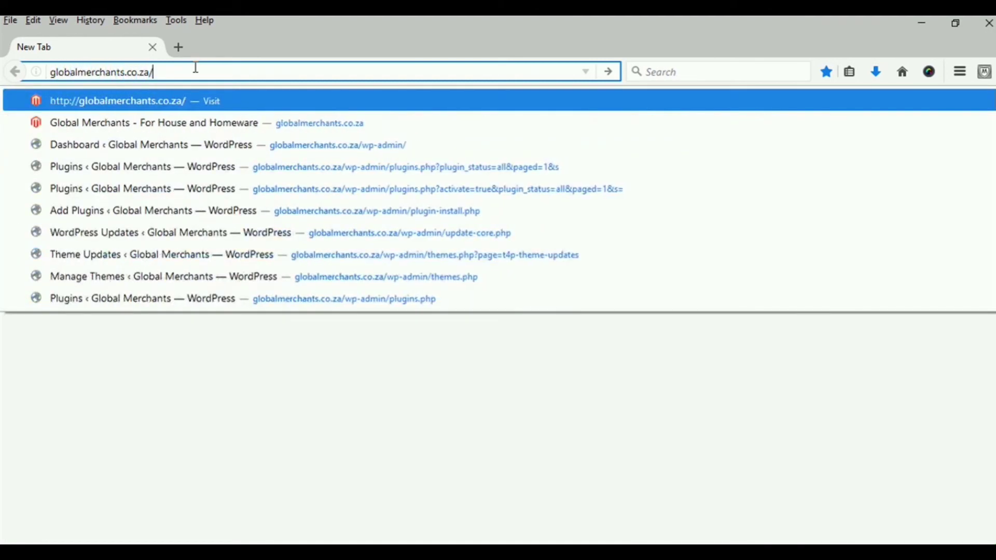
type("w")
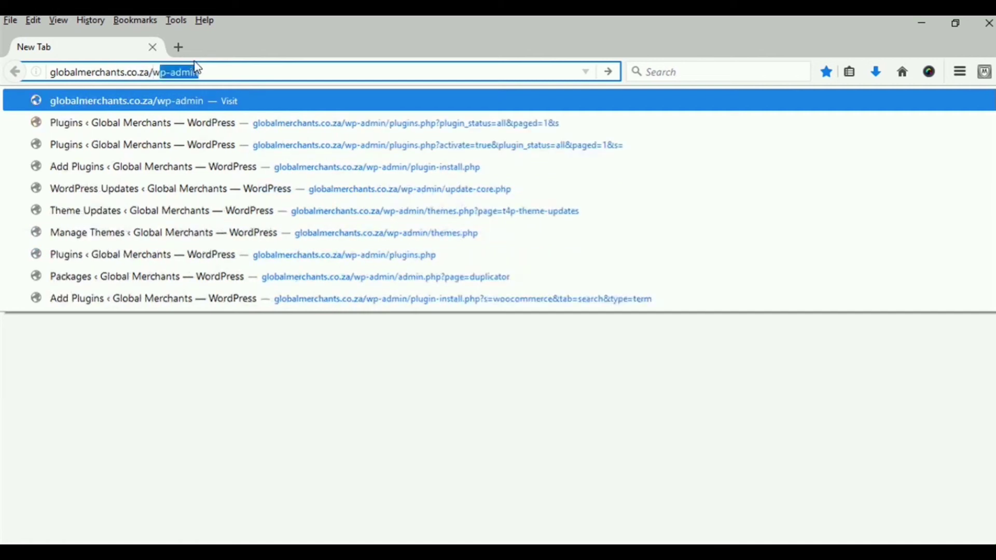
type("ebmail")
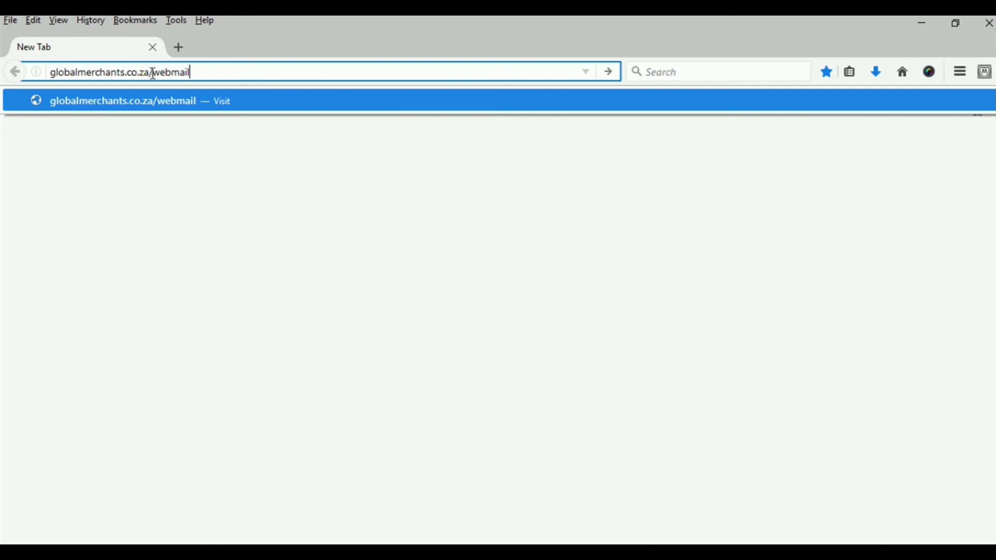
left_click(606, 73)
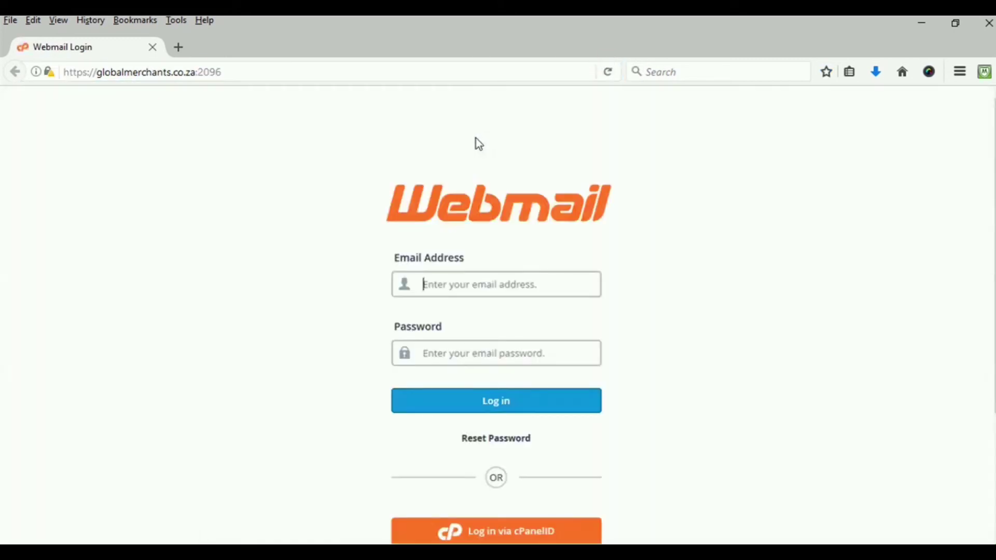
Log in to Webmail with the new mailbox's e-mail address and password
left_click(452, 285)
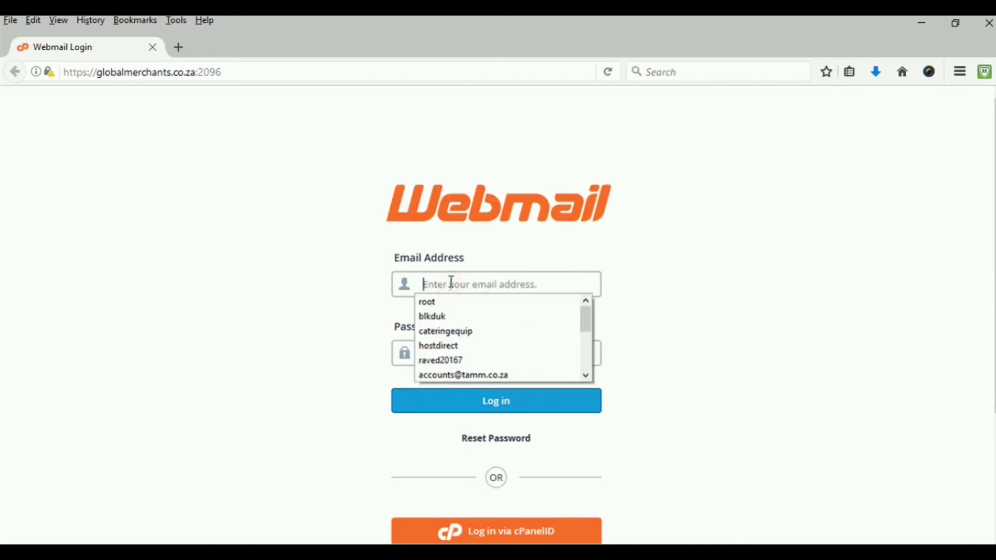
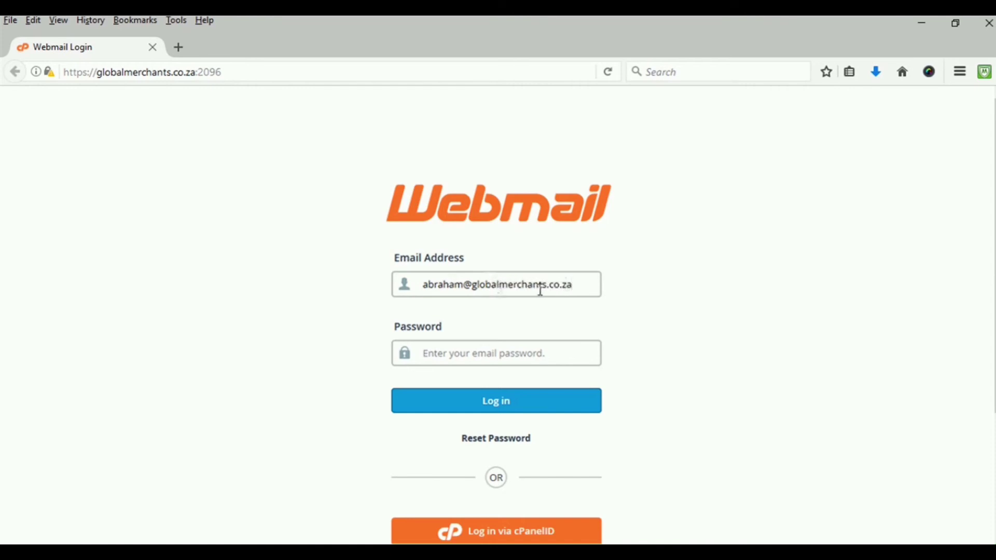
left_click(457, 350)
type("******")
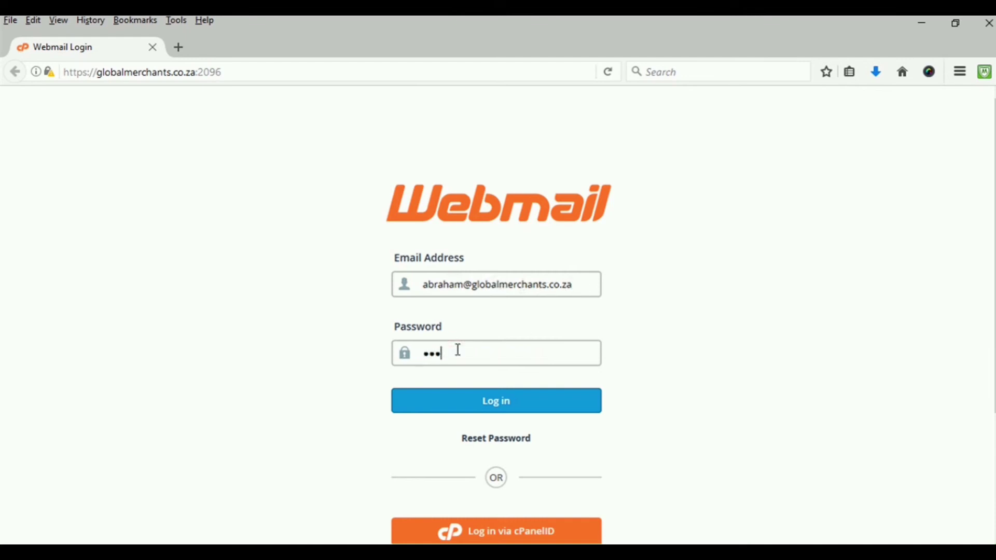
type("*****")
left_click(506, 406)
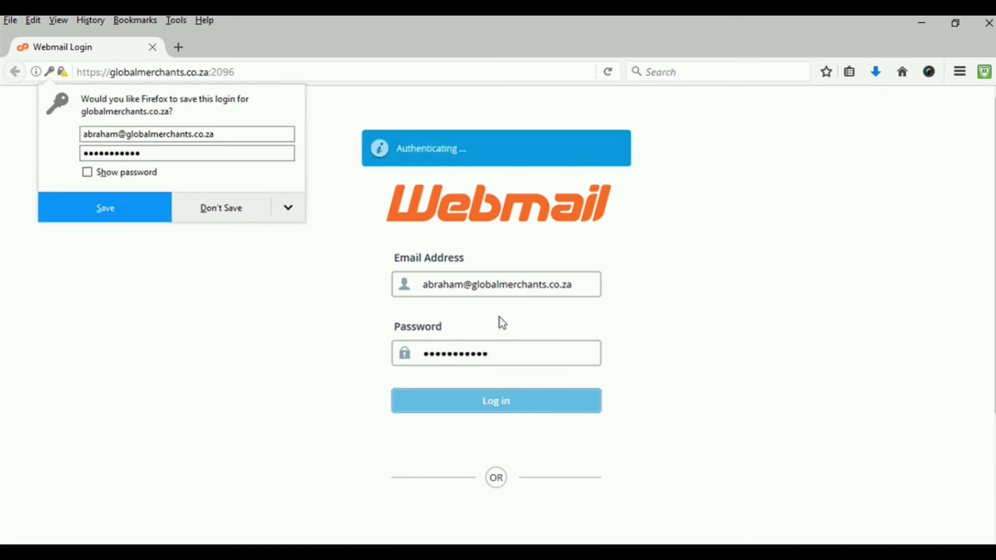
Decline saving the login, then open the account dropdown of webmail apps and settings
left_click(236, 216)
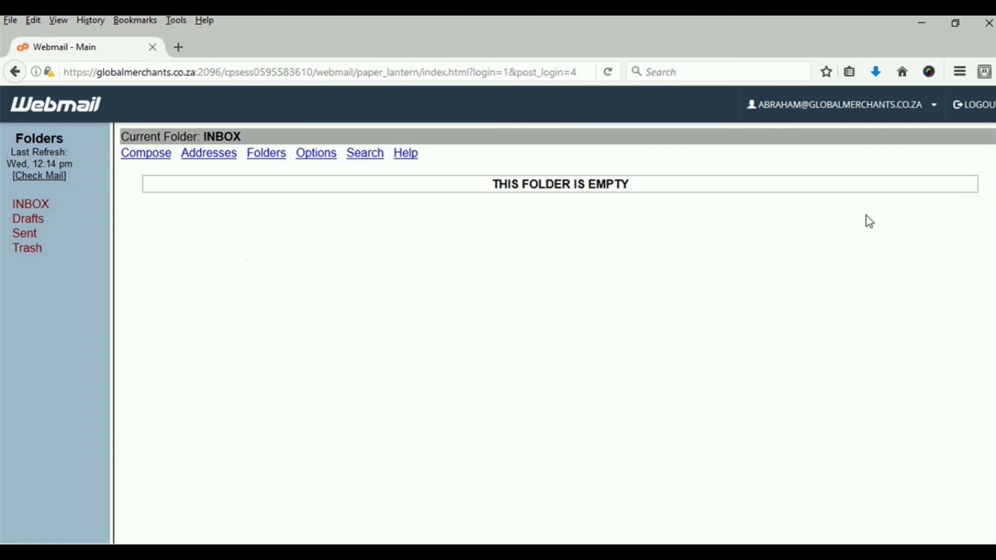
left_click(934, 111)
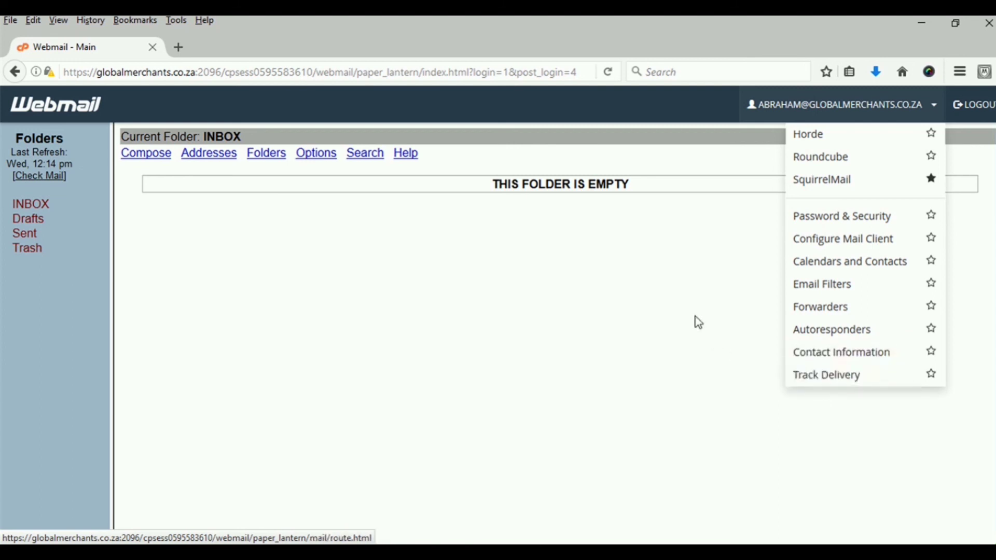
Dismiss the brute-force warning notification and close the account dropdown menu
left_click(679, 307)
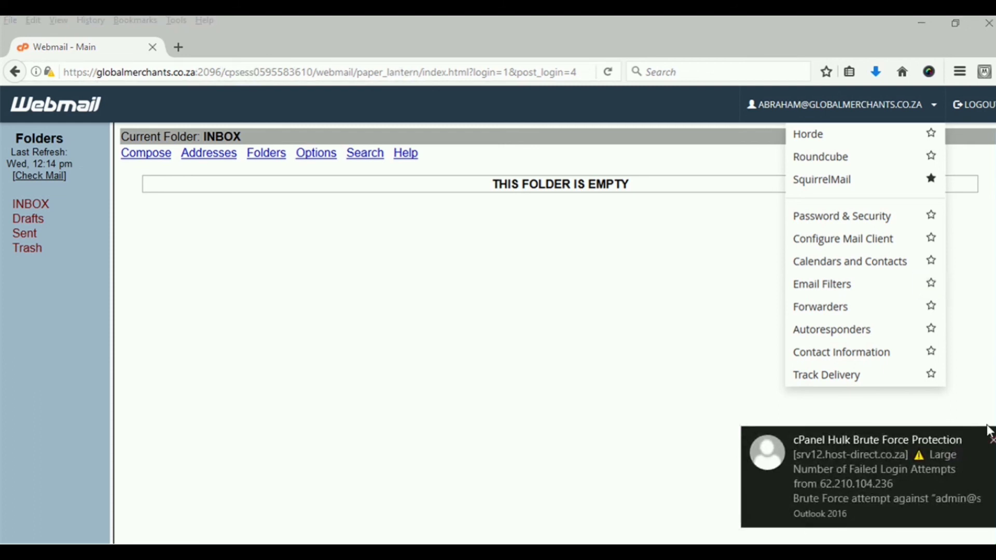
left_click(992, 441)
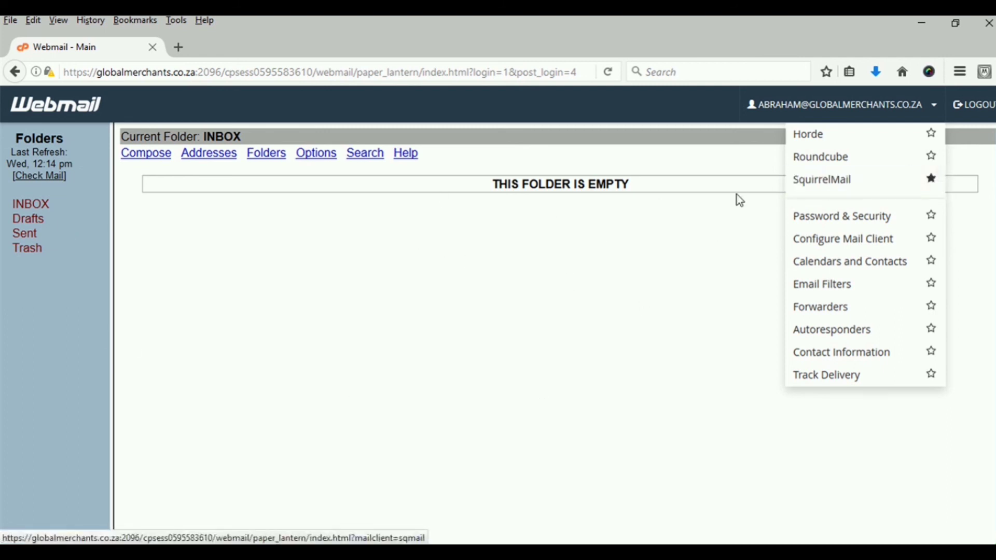
left_click(933, 105)
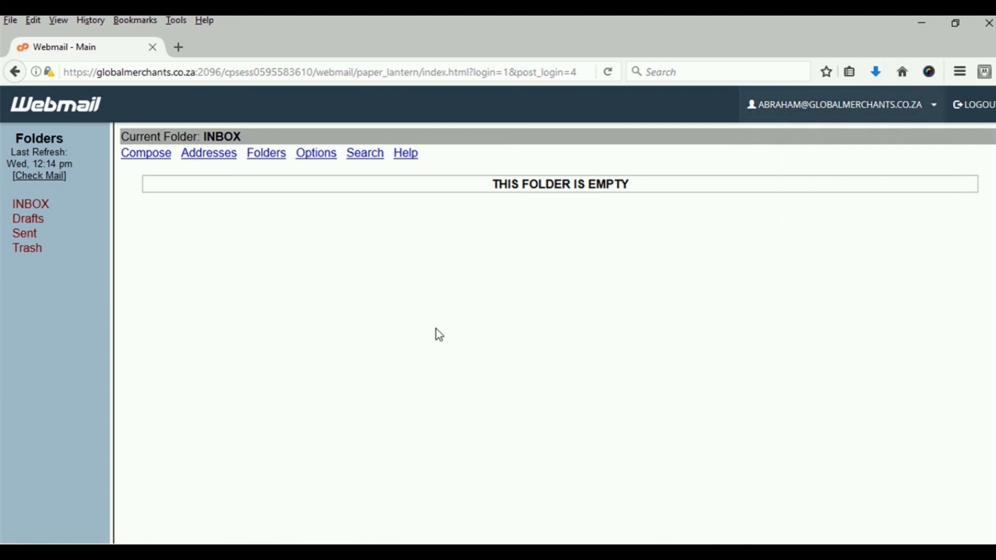